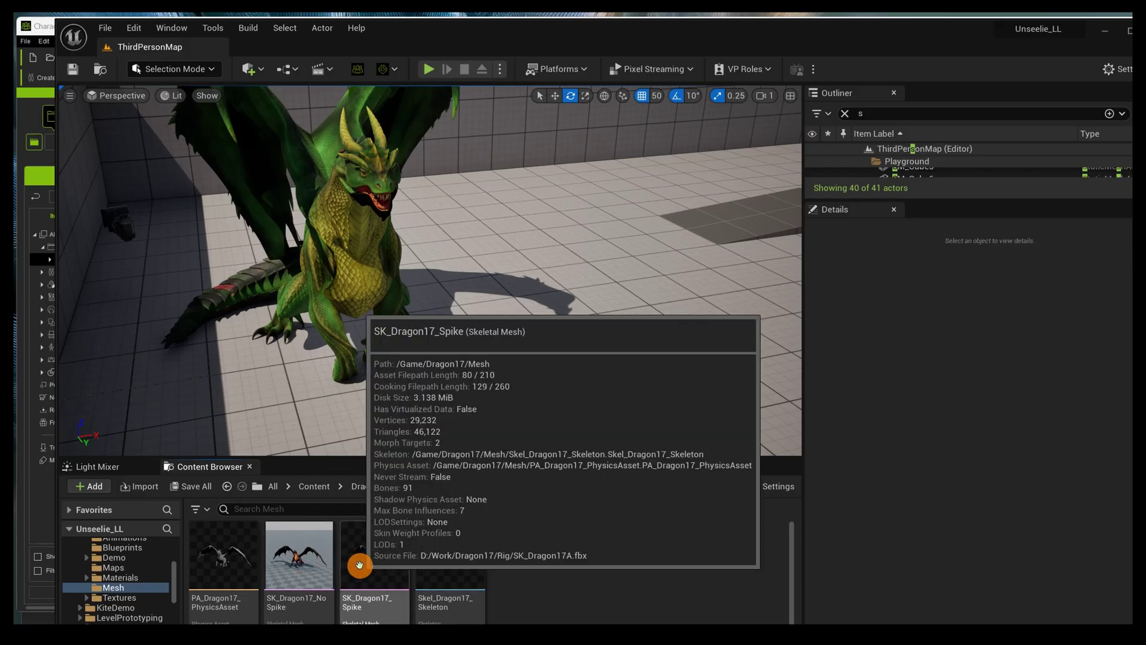
Bring up the Asset Actions menu for the SK_Dragon17_Spike skeletal mesh in Unreal Engine 5.
right_click(358, 567)
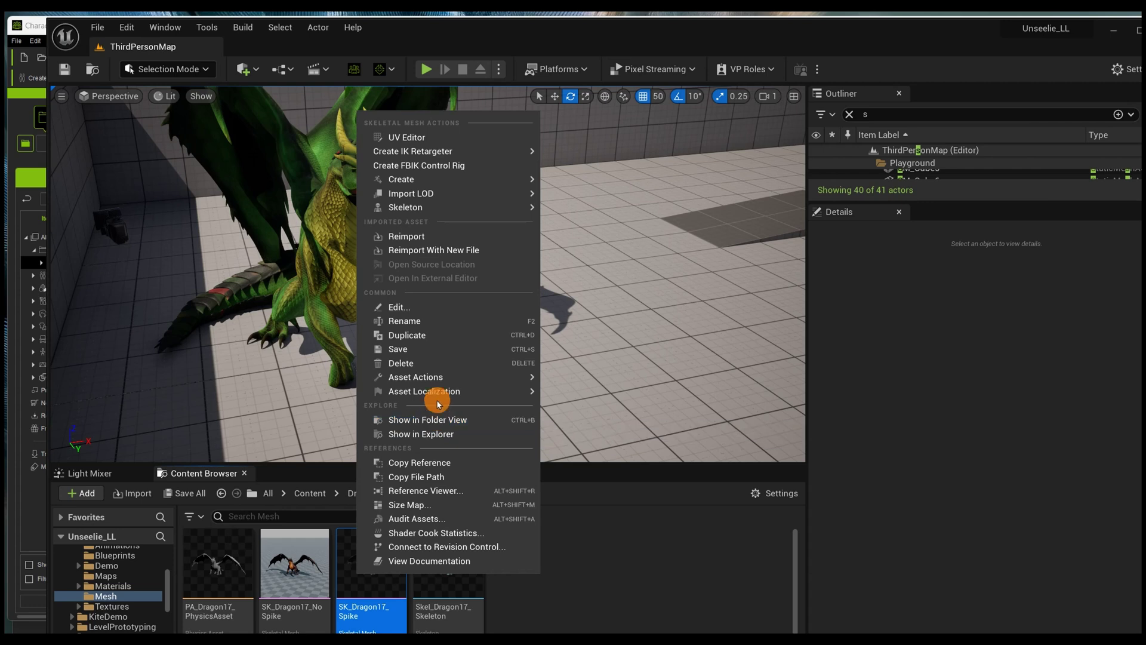
mouse_move(433, 386)
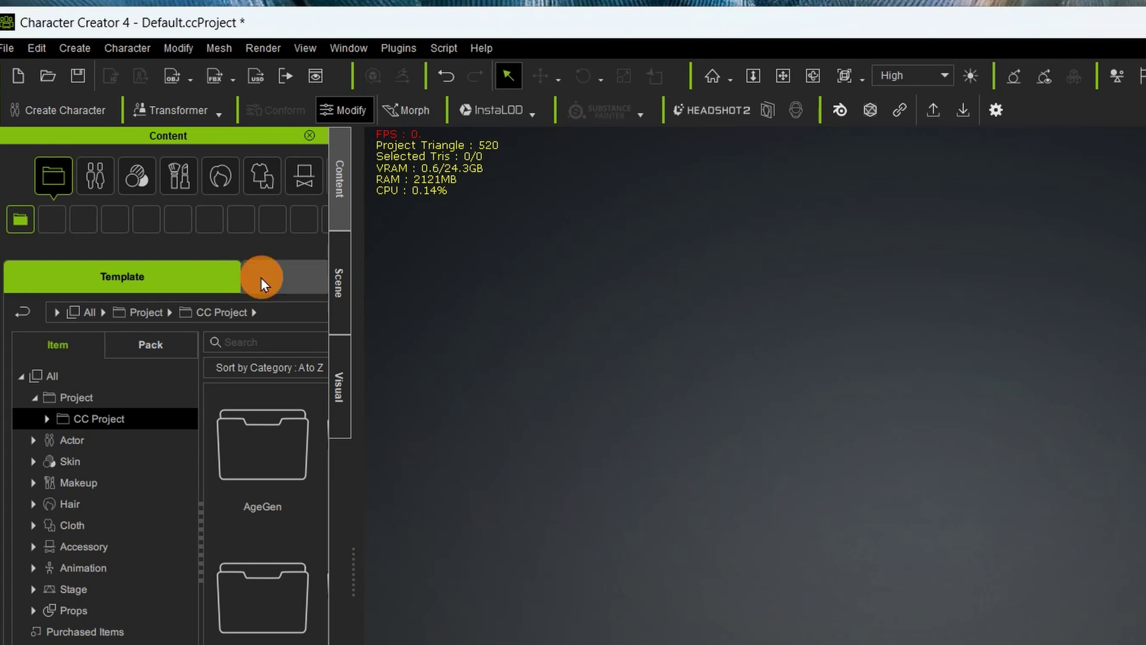
Import SK_Dragon17_Spike.FBX into Character Creator 4 as a Creature (Non-Human).
click(9, 50)
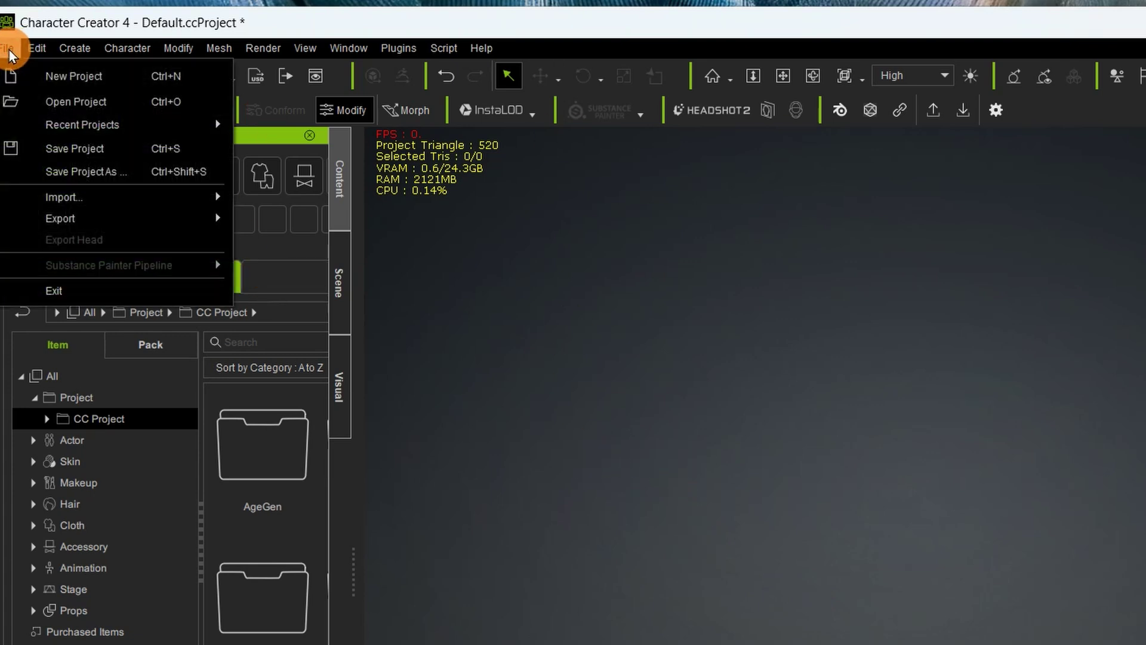
mouse_move(62, 47)
click(76, 76)
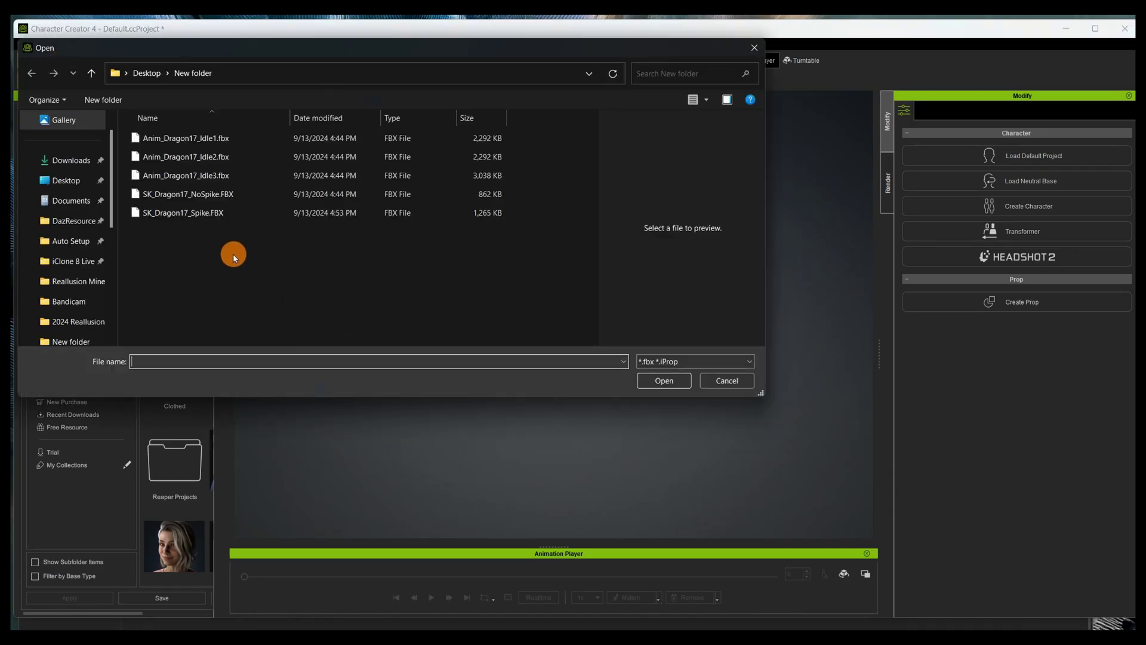
click(198, 215)
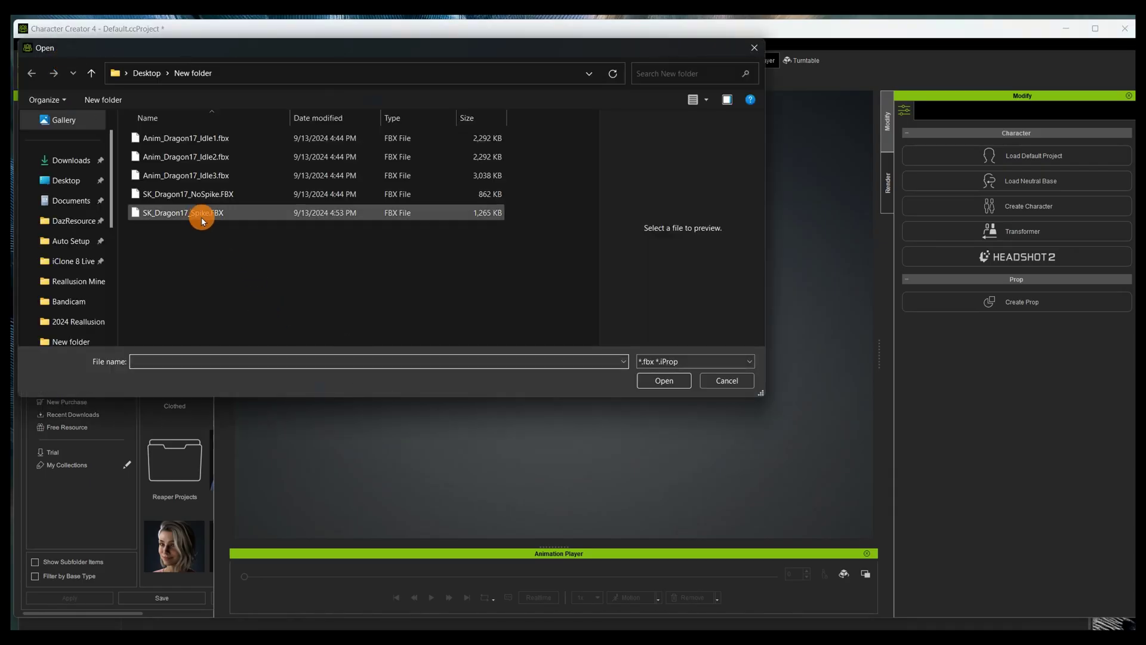
click(655, 383)
click(626, 323)
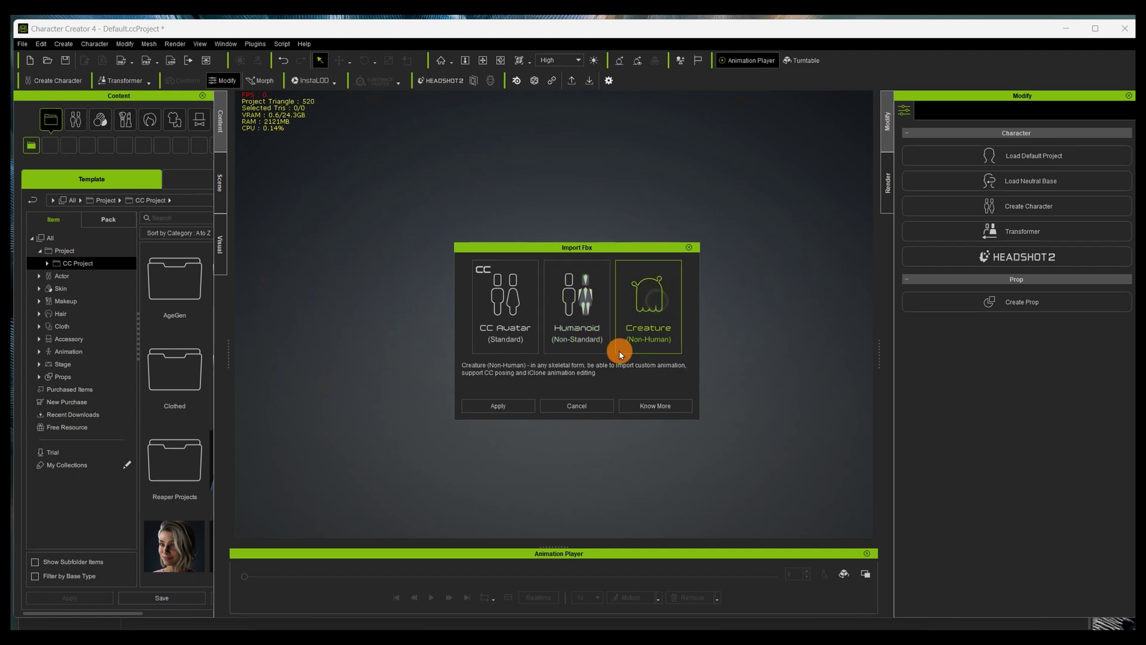
click(499, 406)
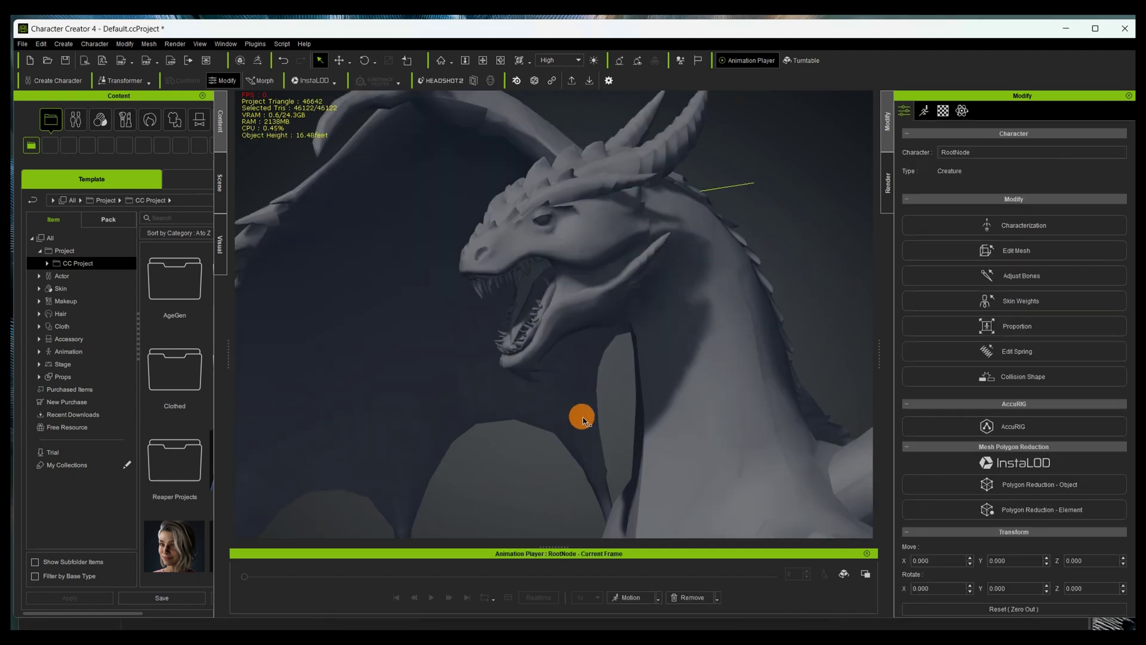
Copy the eye material's Roughness texture into its Base Color slot.
click(943, 110)
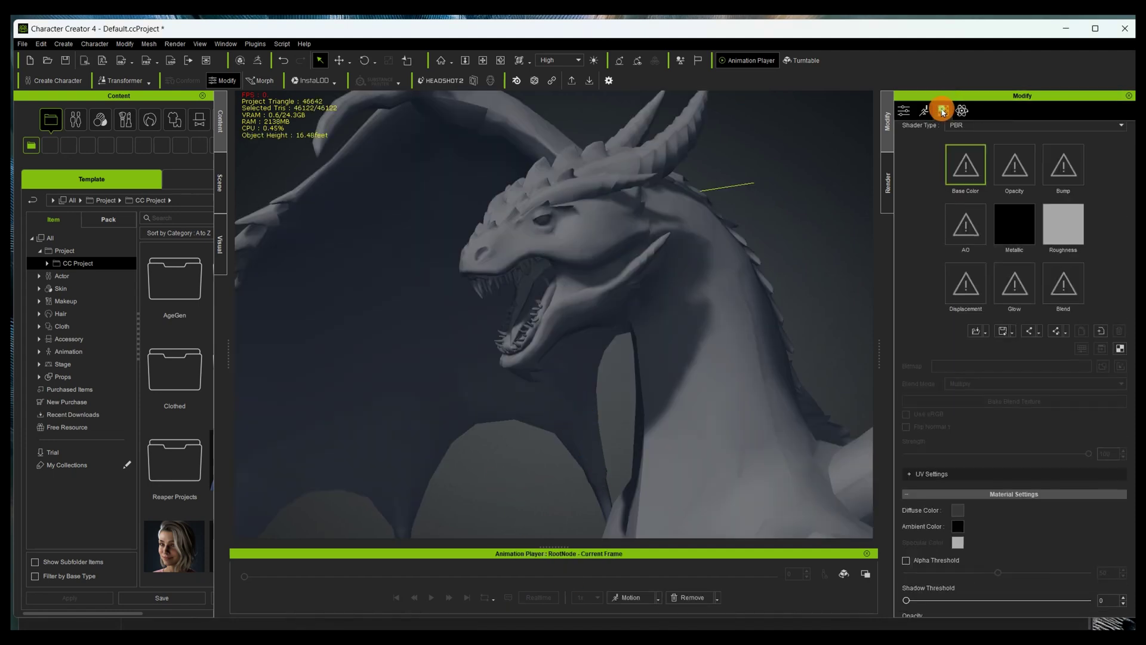
scroll(940, 302, up, 5)
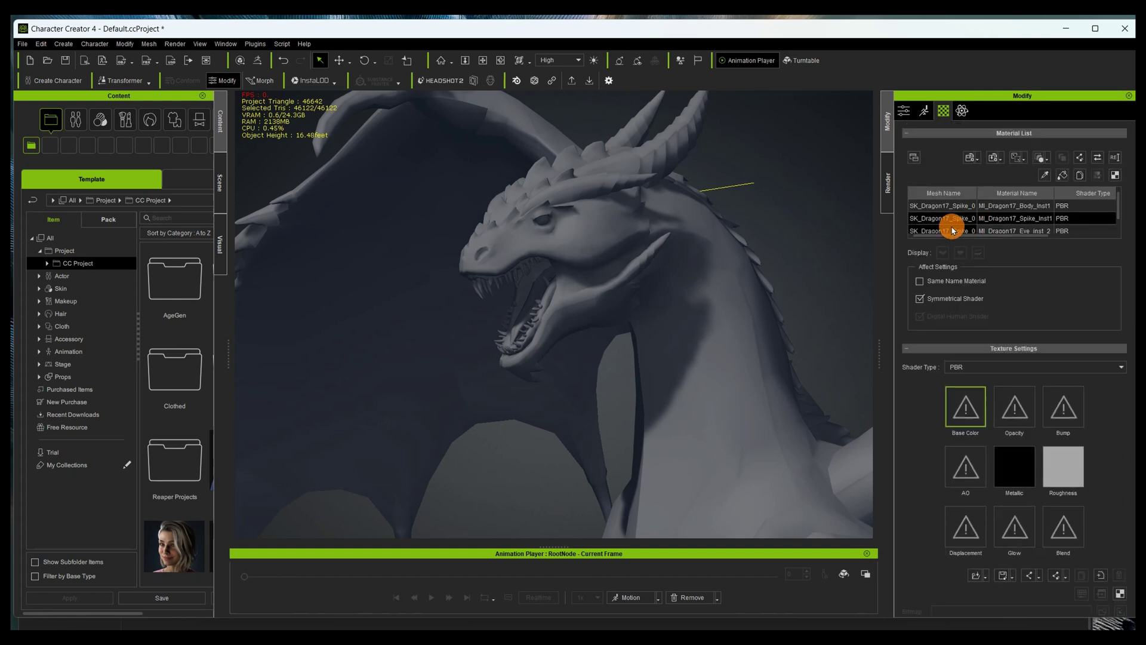
click(953, 227)
right_click(1060, 471)
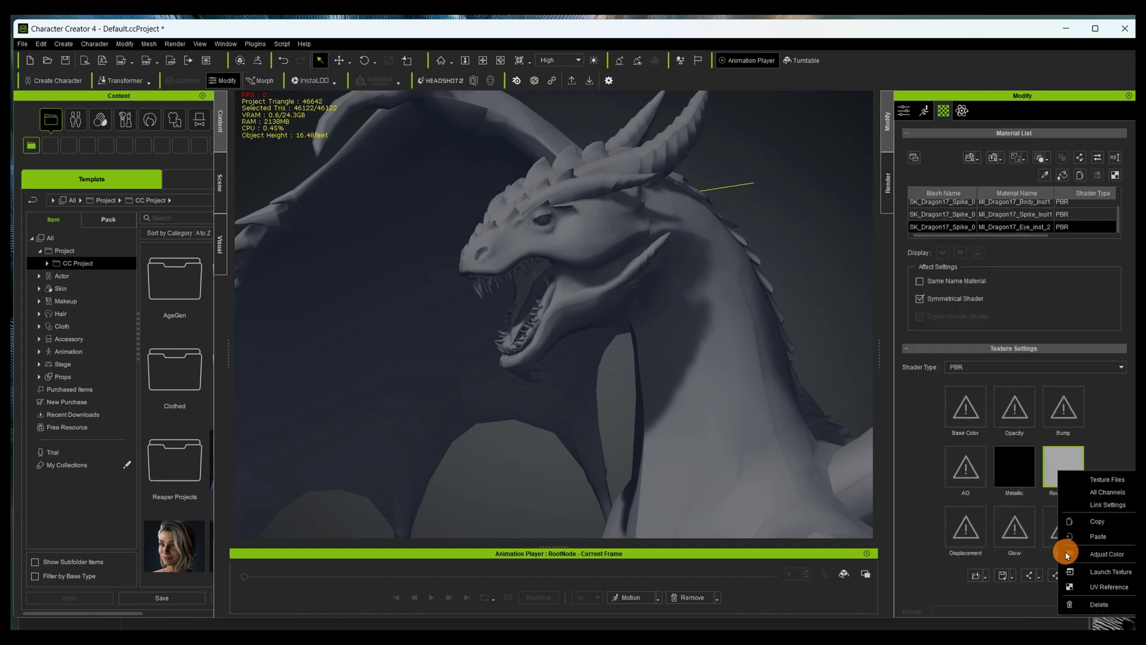
click(1094, 524)
click(958, 402)
right_click(954, 401)
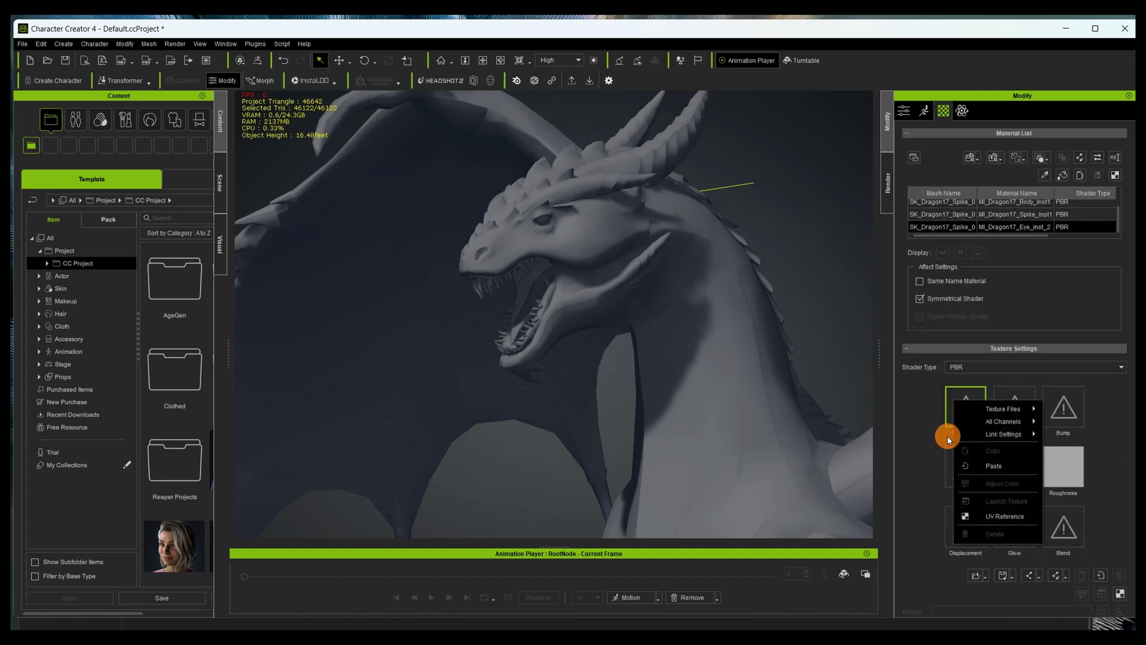
click(984, 466)
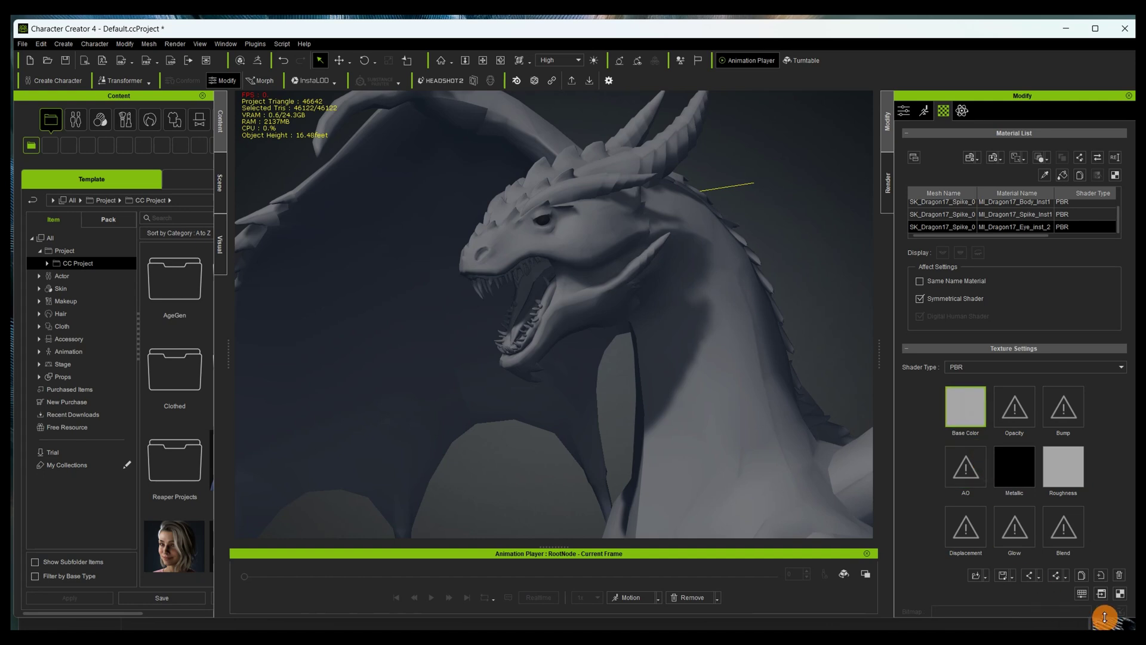
Tint the Base Color orange: saturation 80, magenta-green 100, yellow-blue -100.
click(1082, 594)
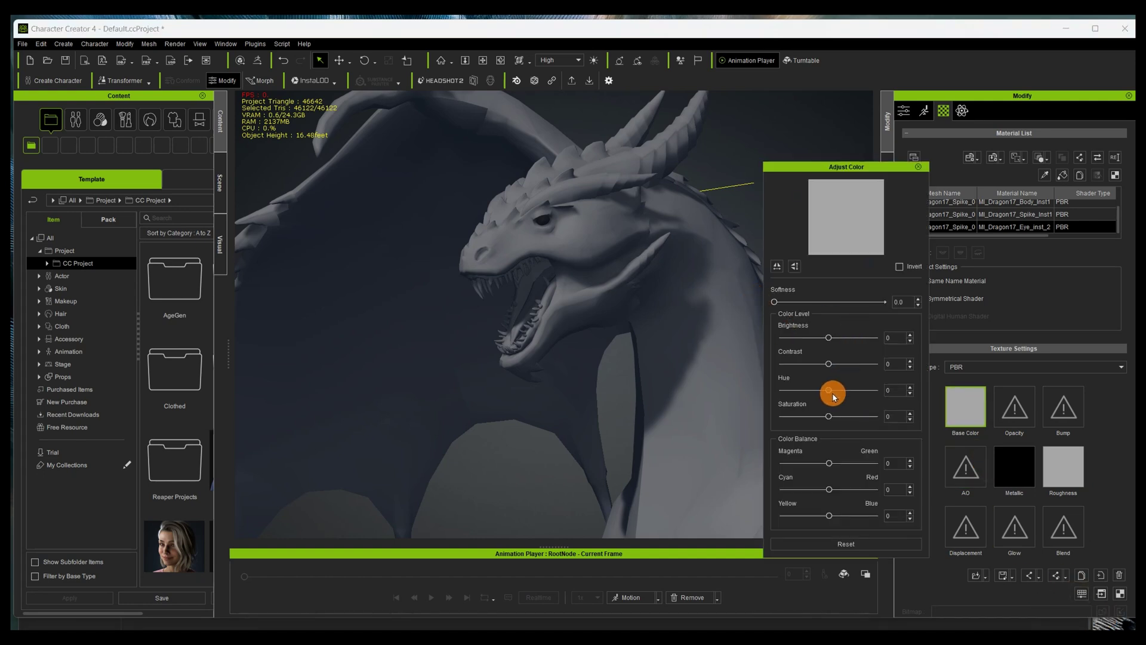
drag(827, 416, 866, 417)
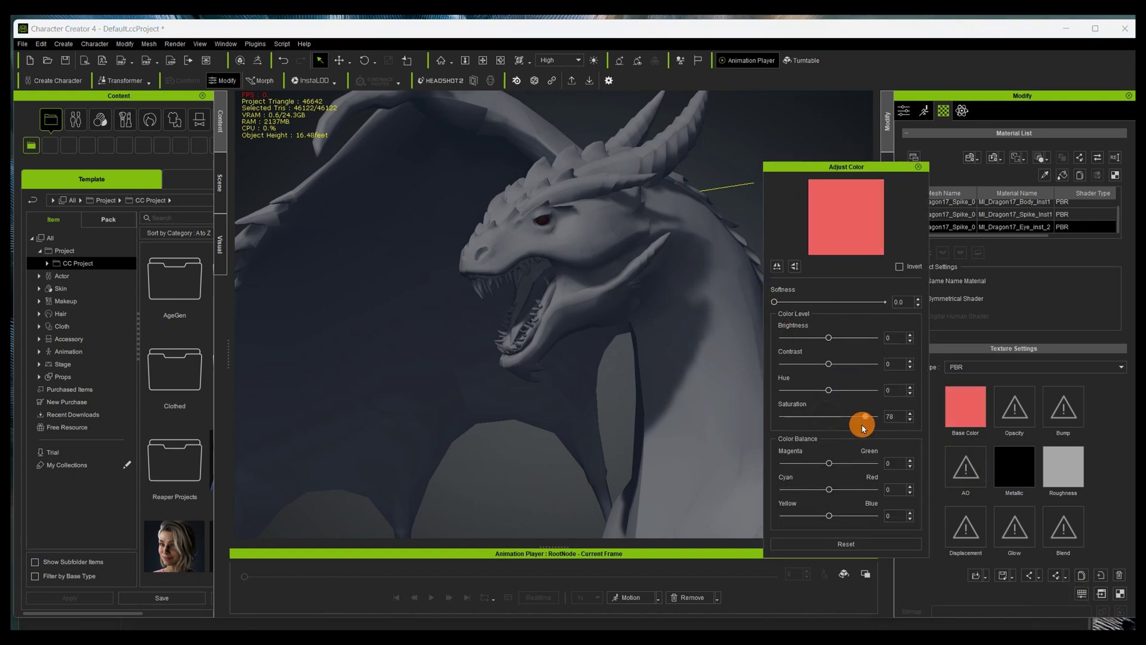
drag(830, 463, 876, 485)
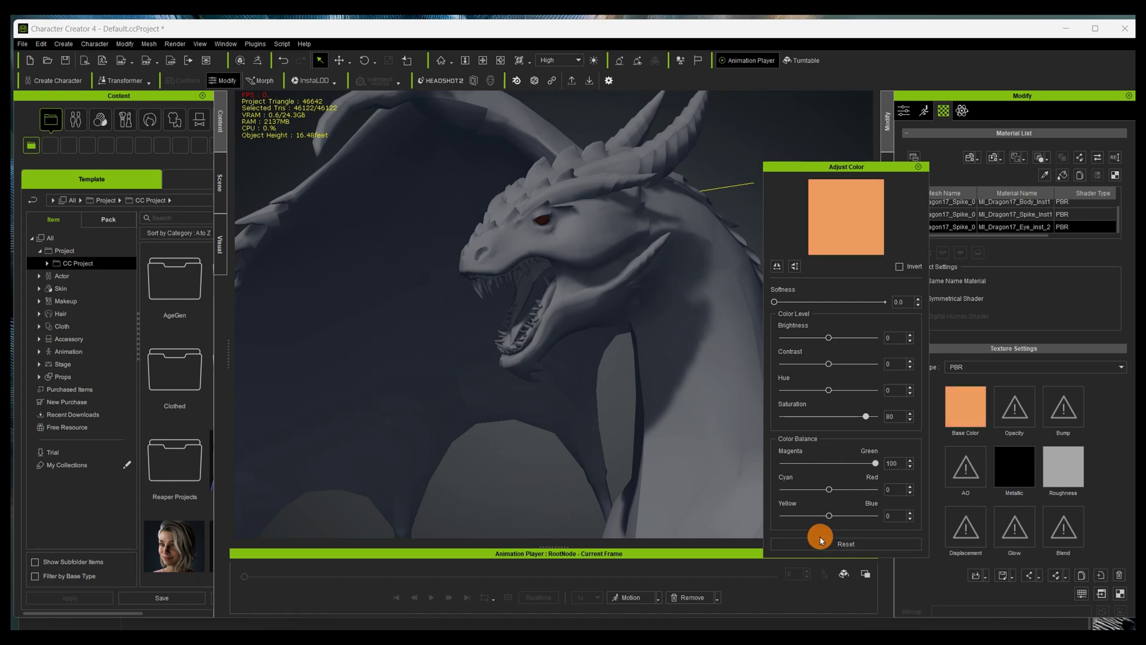
drag(830, 515, 773, 512)
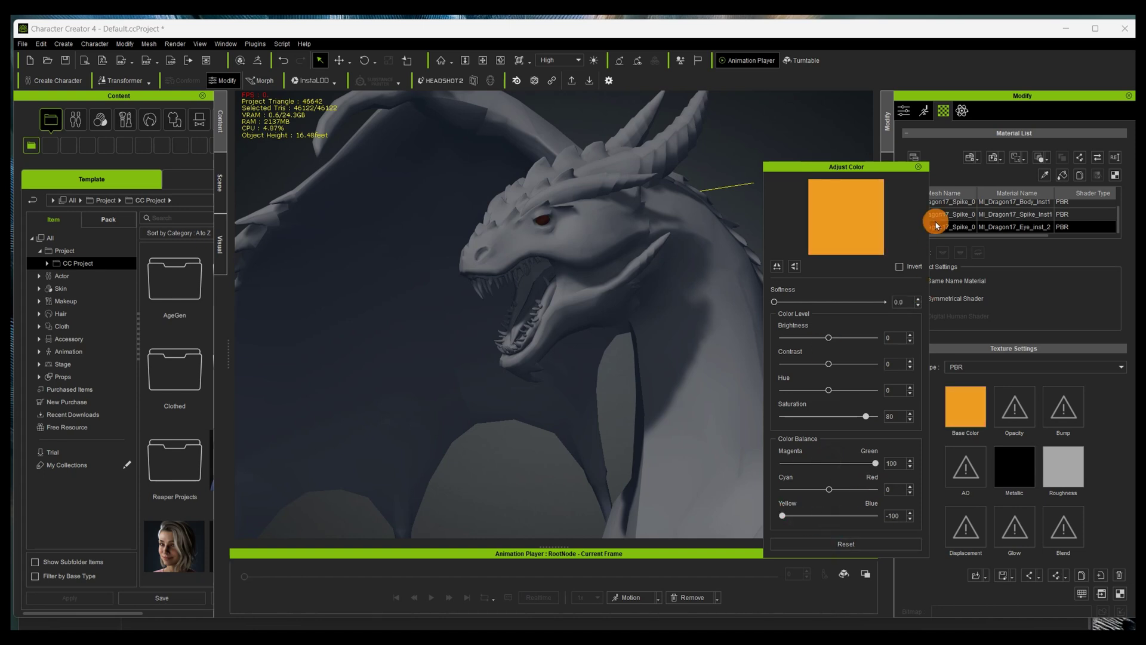
click(918, 168)
Set the diffuse colour to pure white and send the dragon to iClone 8.
scroll(972, 335, down, 7)
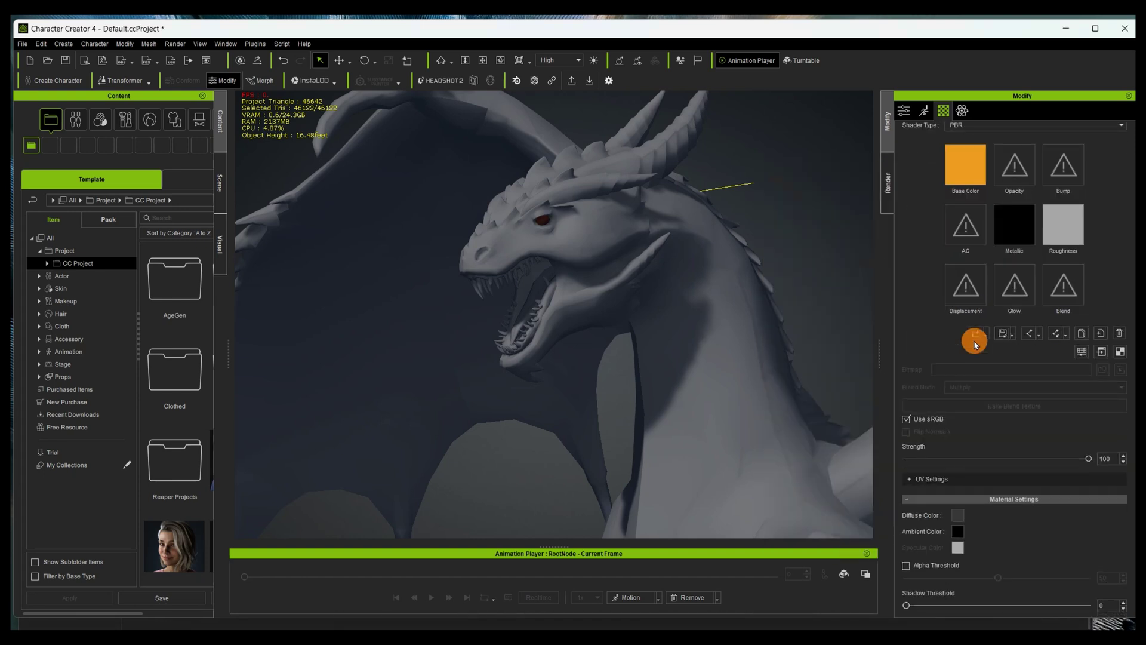
click(957, 243)
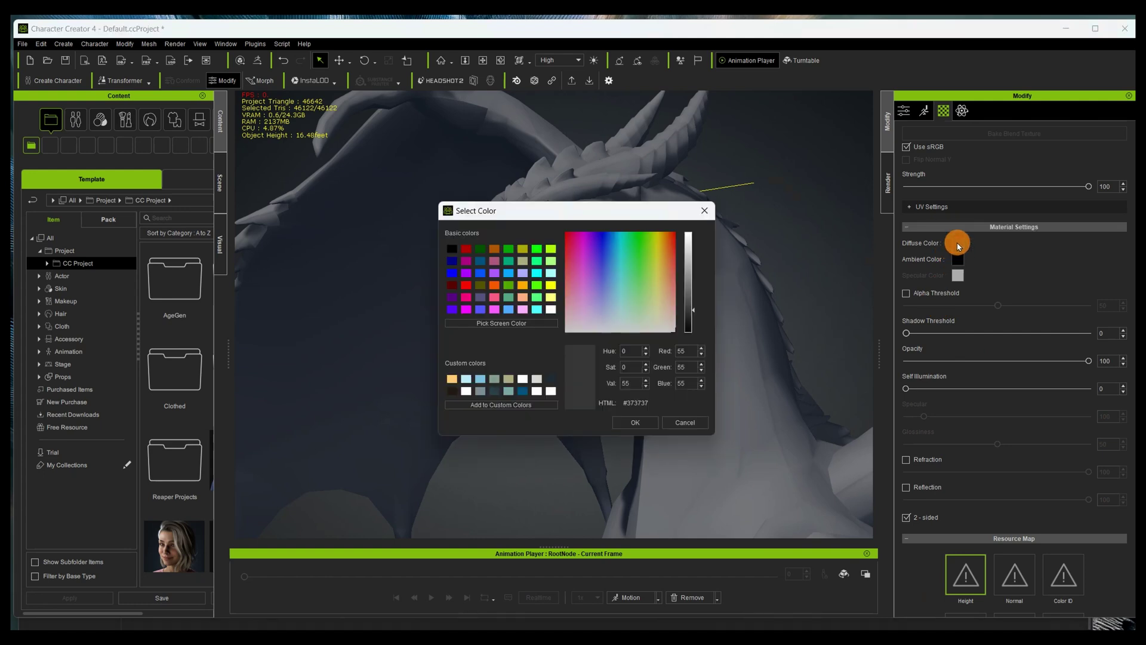
drag(686, 277, 681, 192)
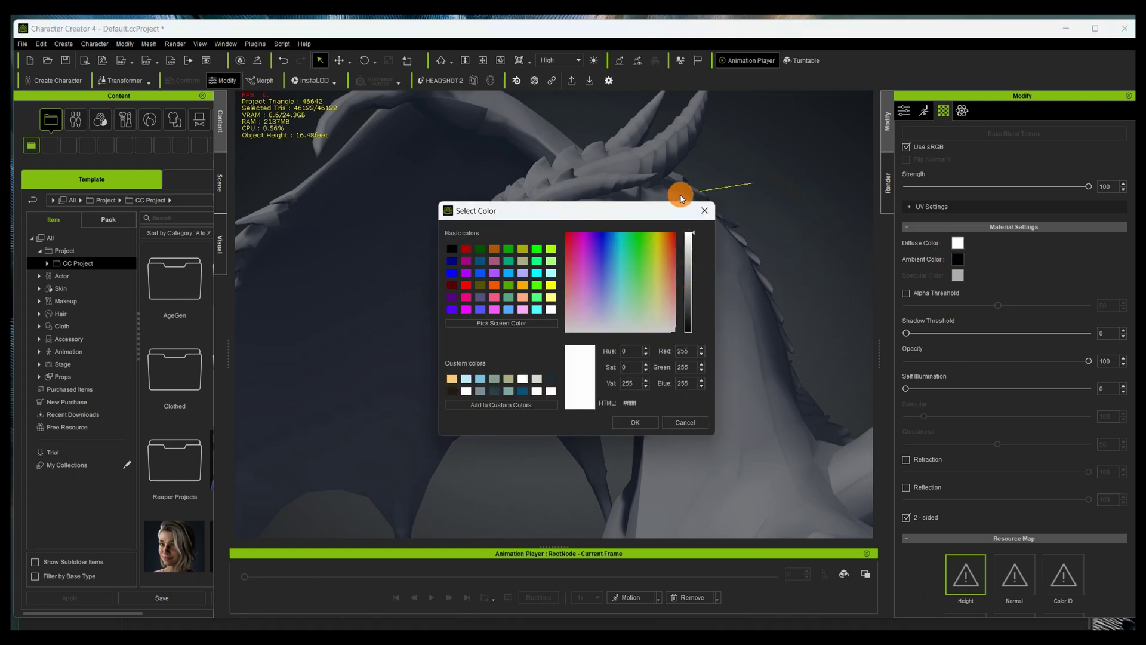
click(628, 424)
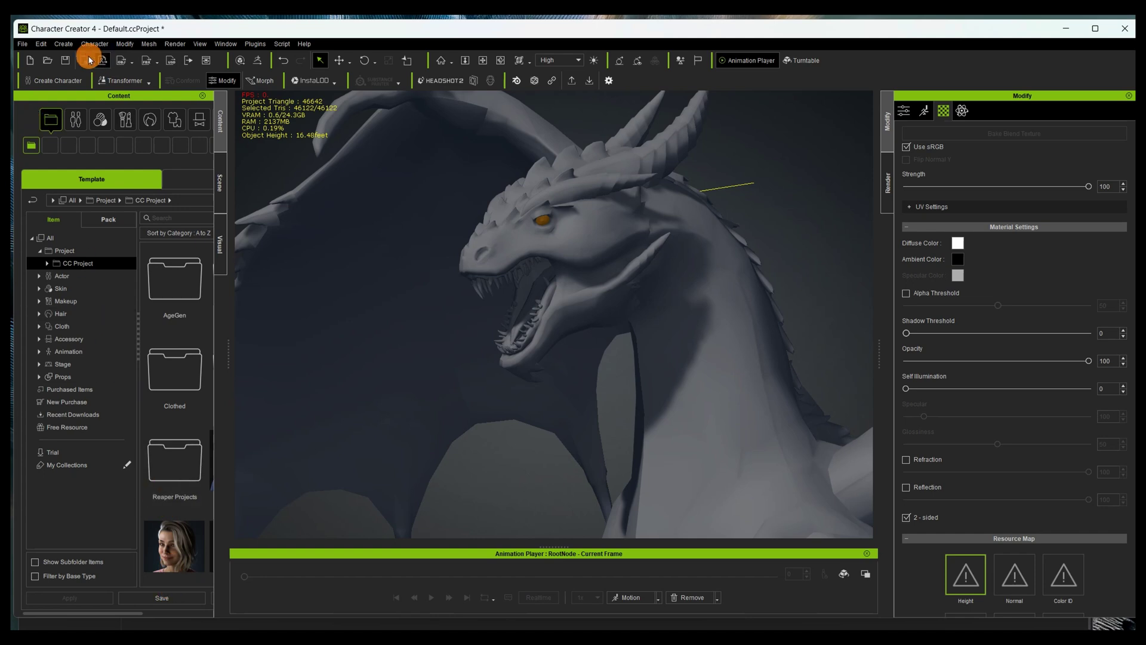
click(86, 60)
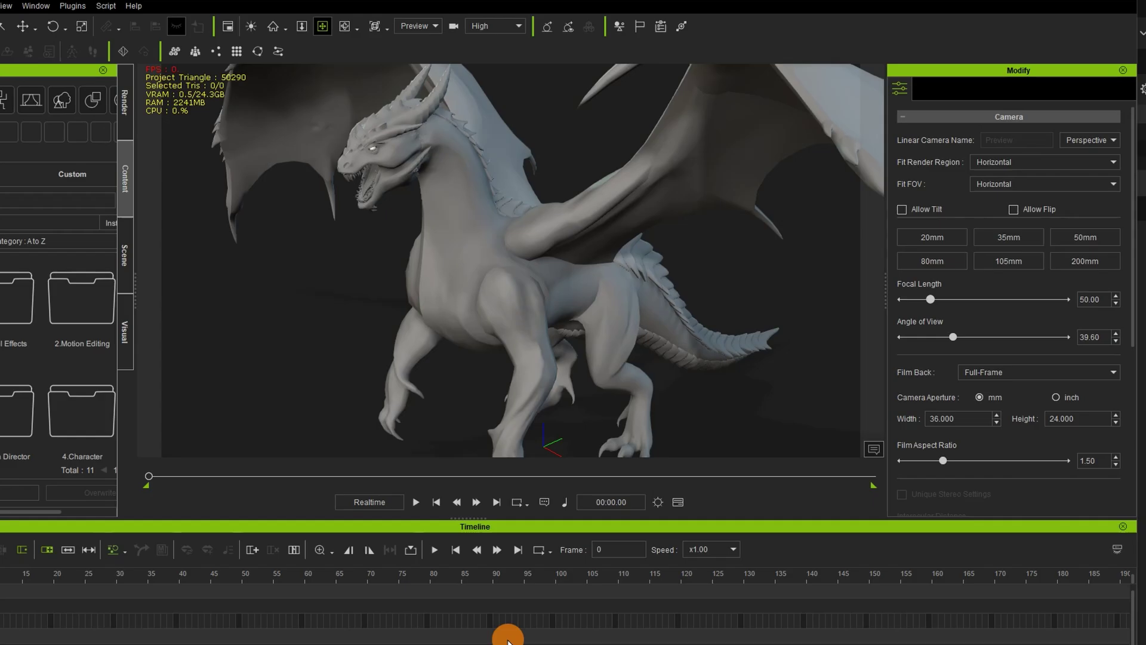
Select the dragon from the scene item list and highlight its RootNode name.
right_drag(489, 325, 493, 327)
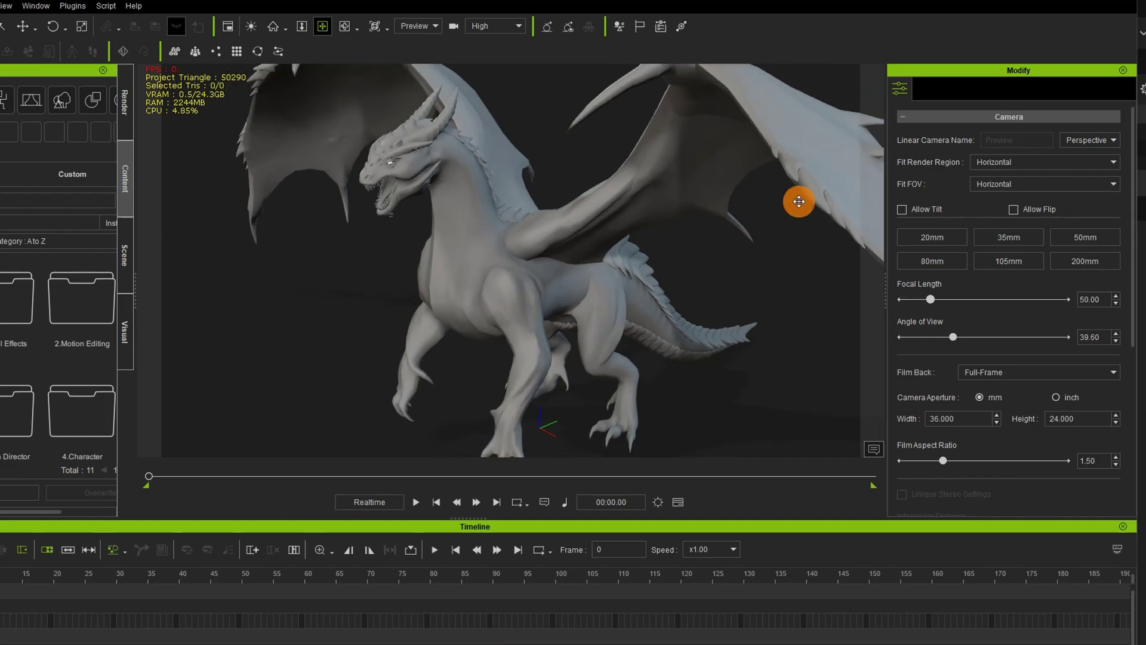
click(129, 270)
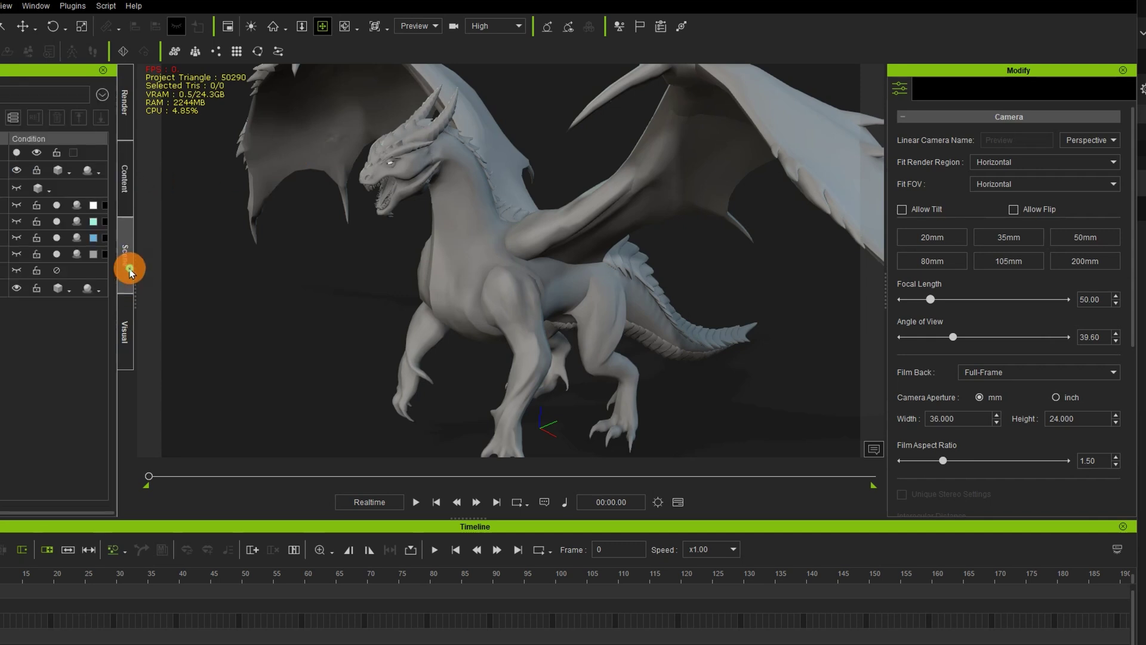
click(738, 218)
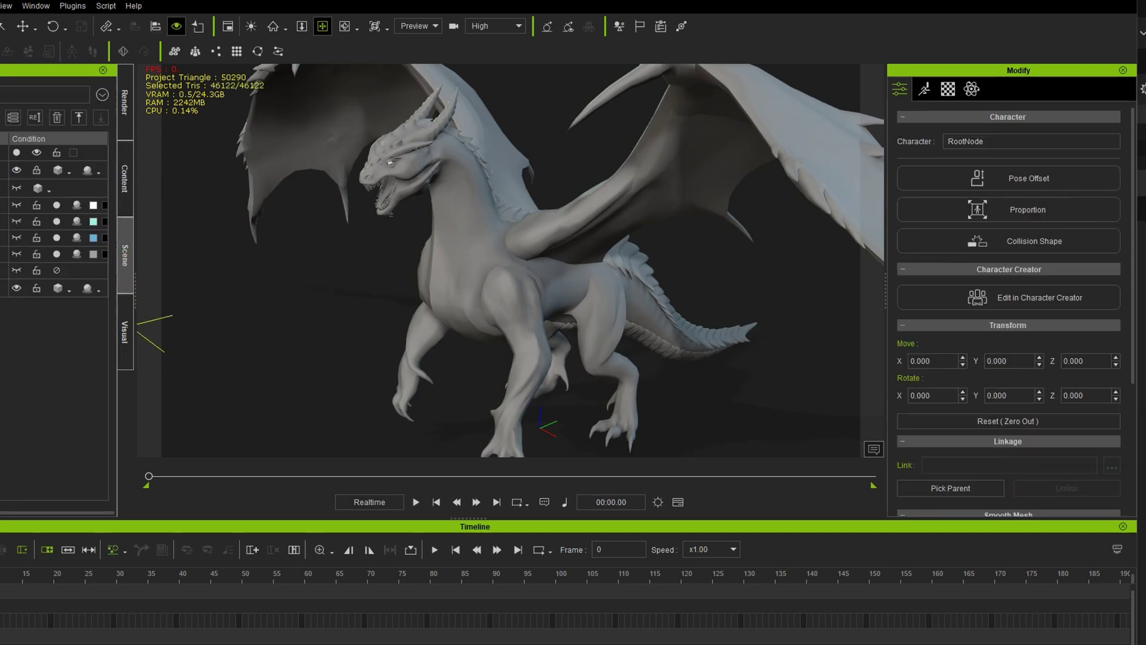
drag(1000, 139, 899, 144)
scroll(969, 477, down, 5)
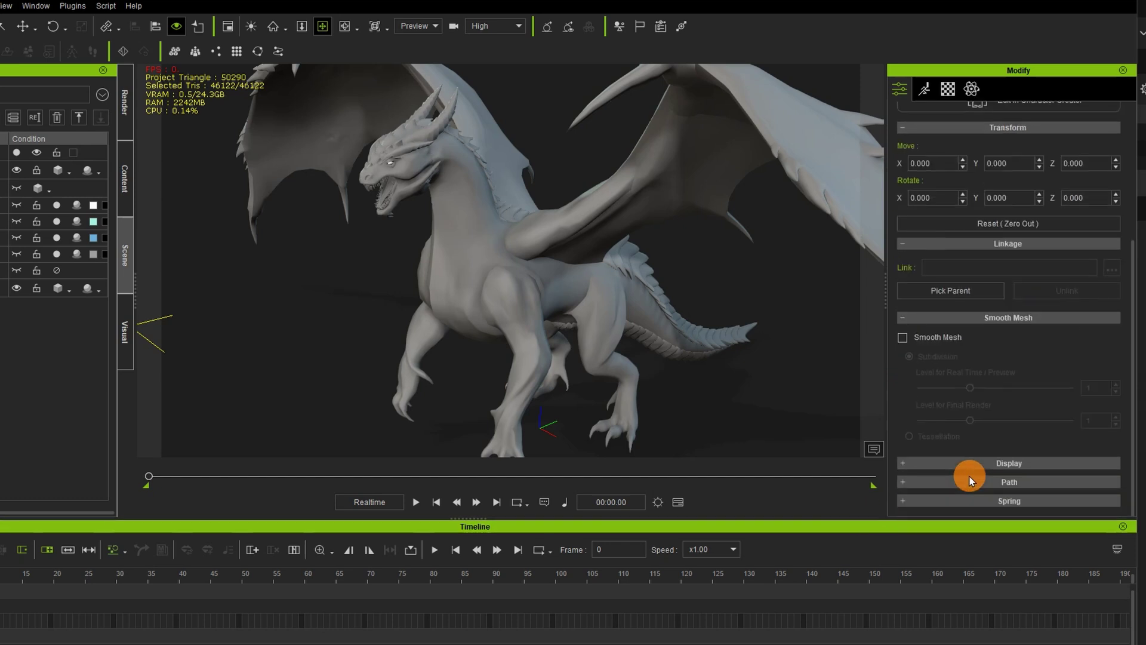
Compare Smooth Mesh on and off, leaving it off at 50290 triangles.
click(902, 413)
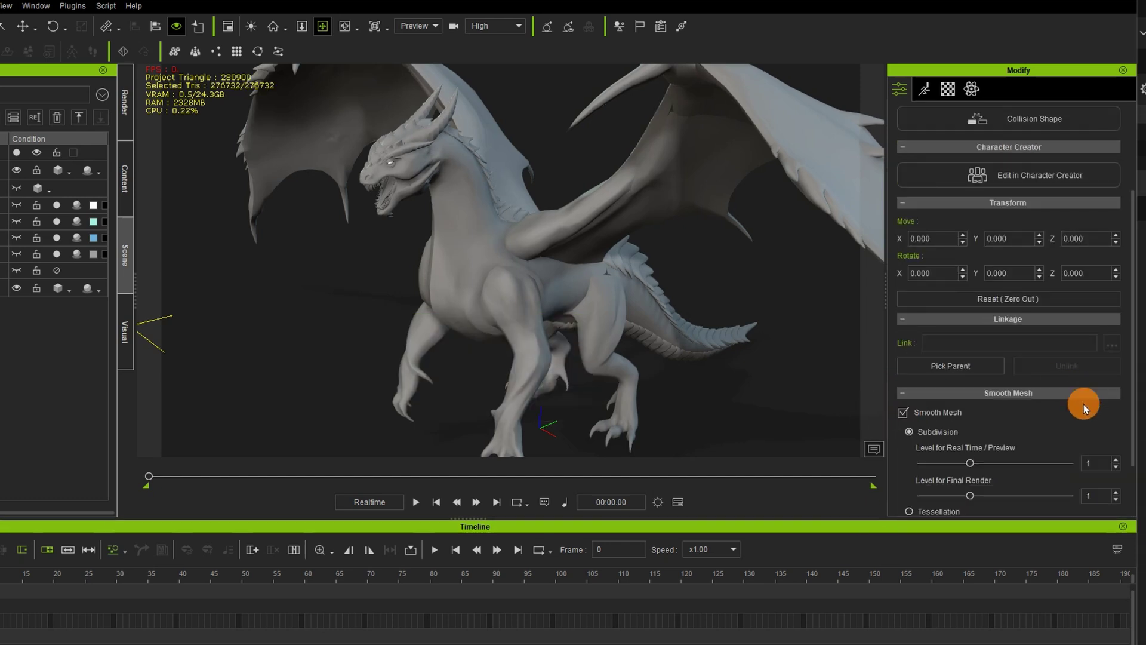
click(902, 413)
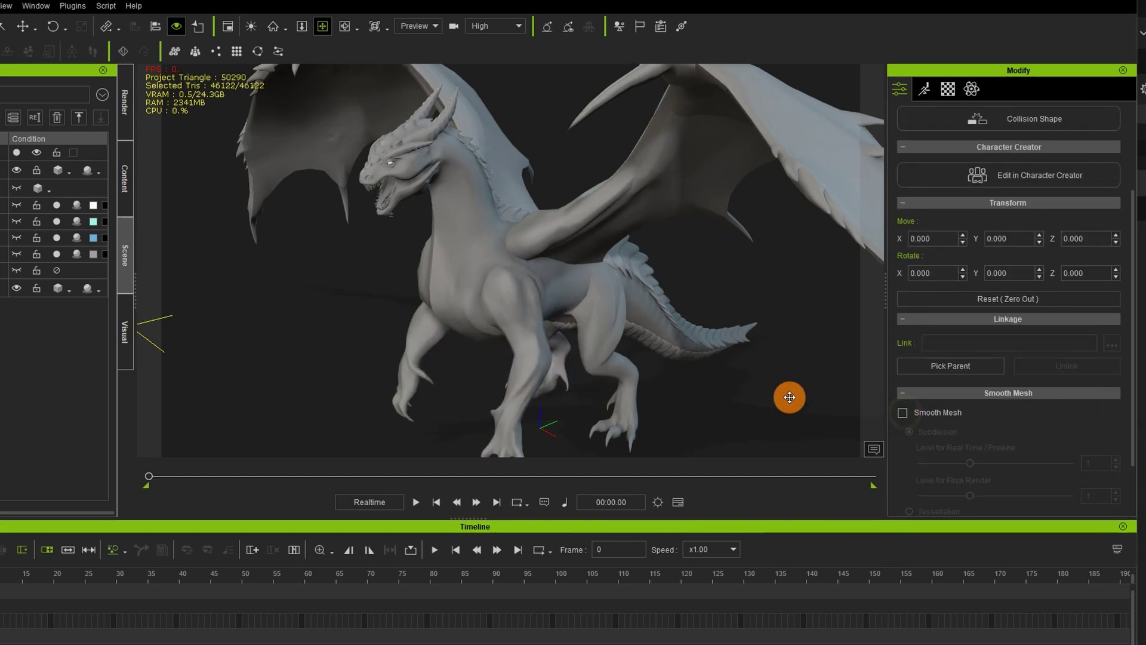
scroll(764, 378, up, 10)
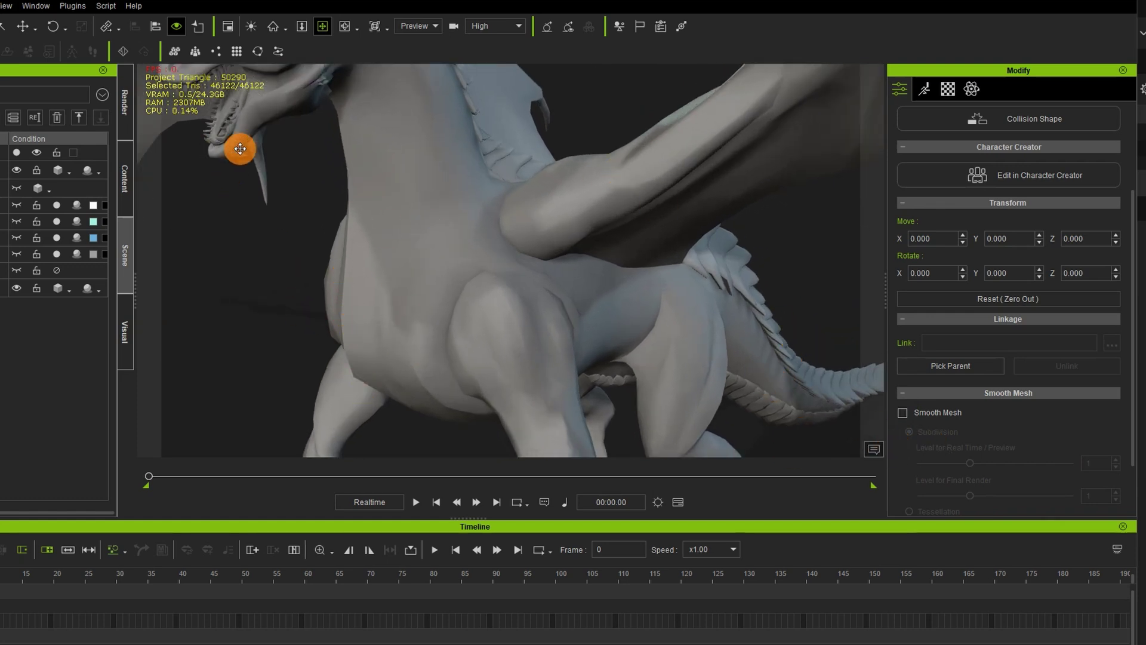
click(902, 413)
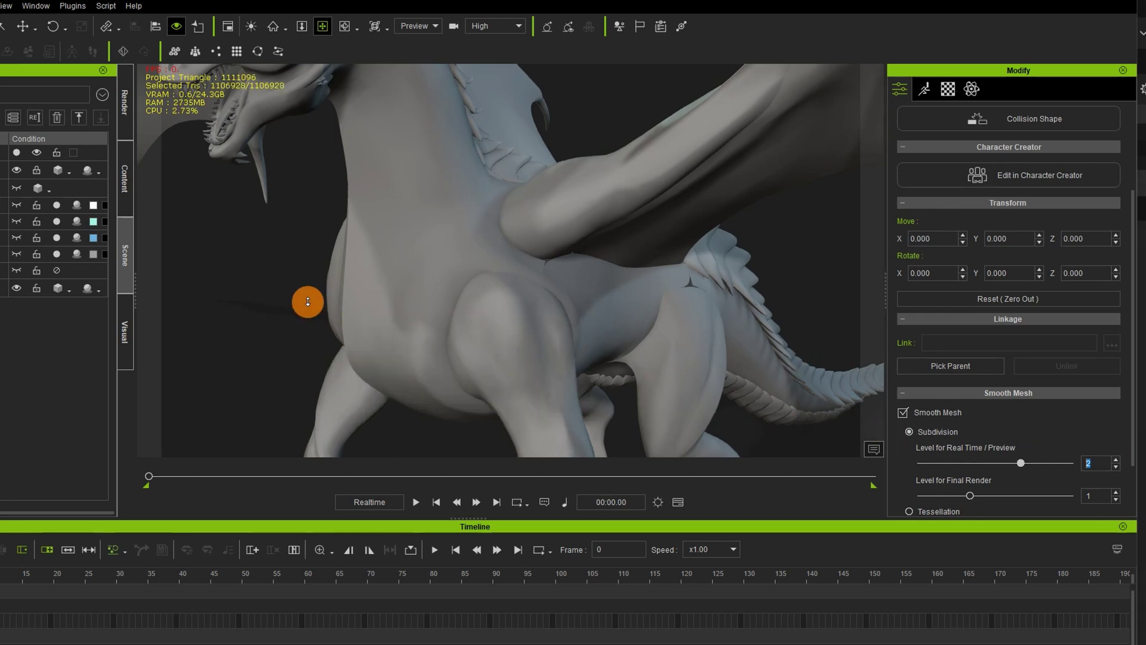
mouse_move(308, 301)
mouse_down()
mouse_move(479, 345)
mouse_move(439, 280)
mouse_move(468, 318)
mouse_move(661, 333)
mouse_up()
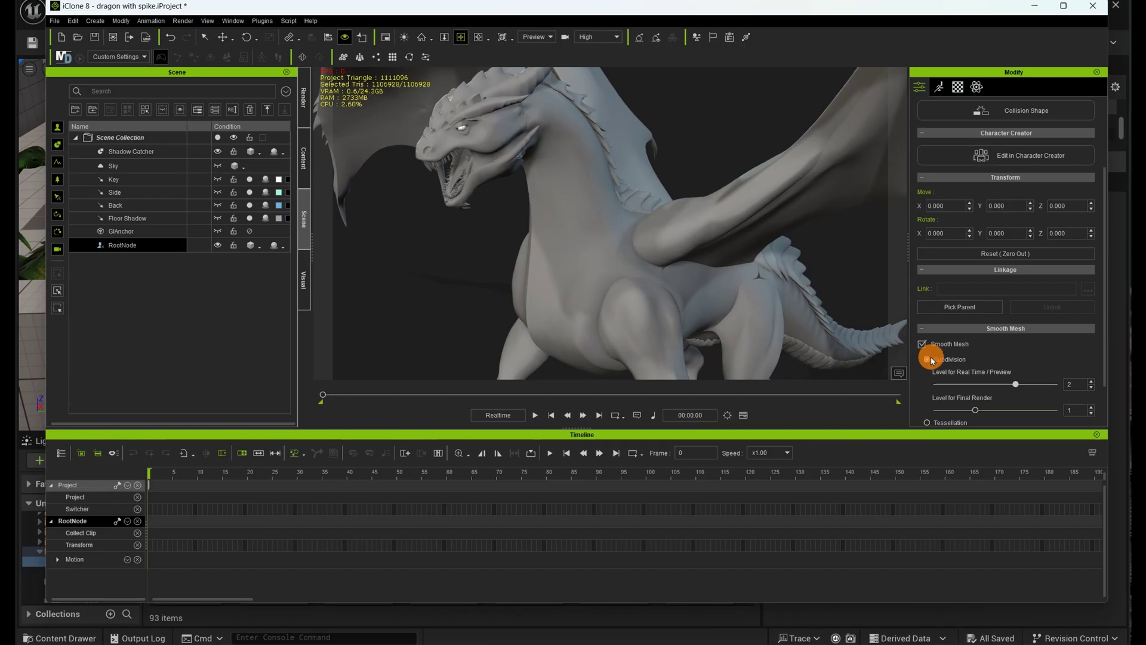
click(923, 344)
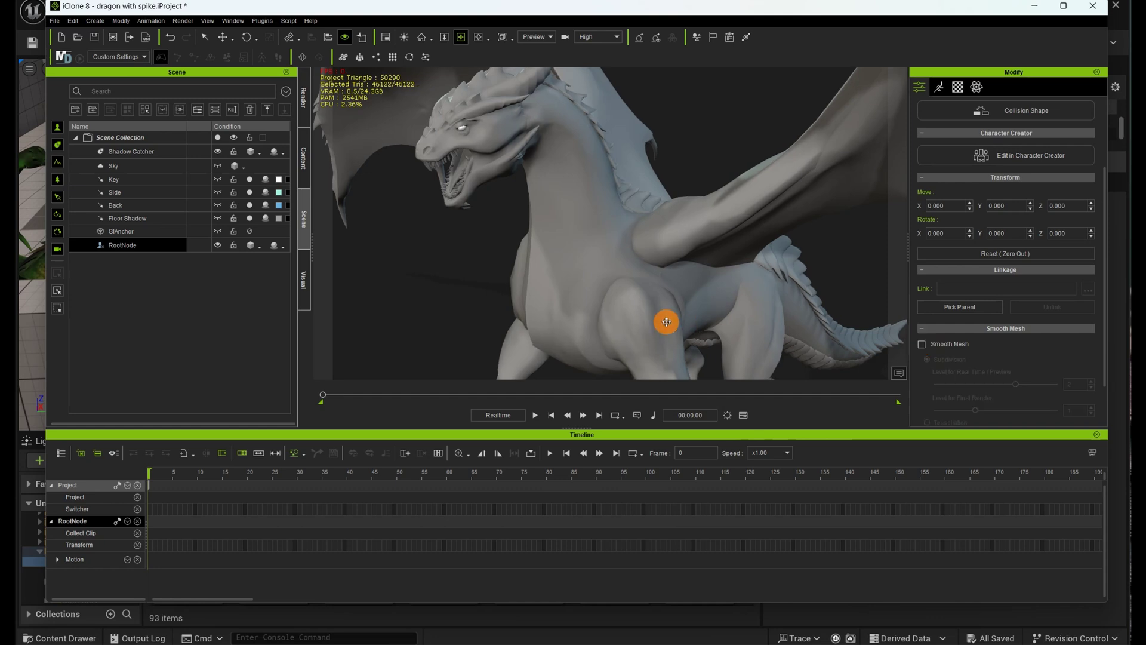
drag(655, 305, 647, 306)
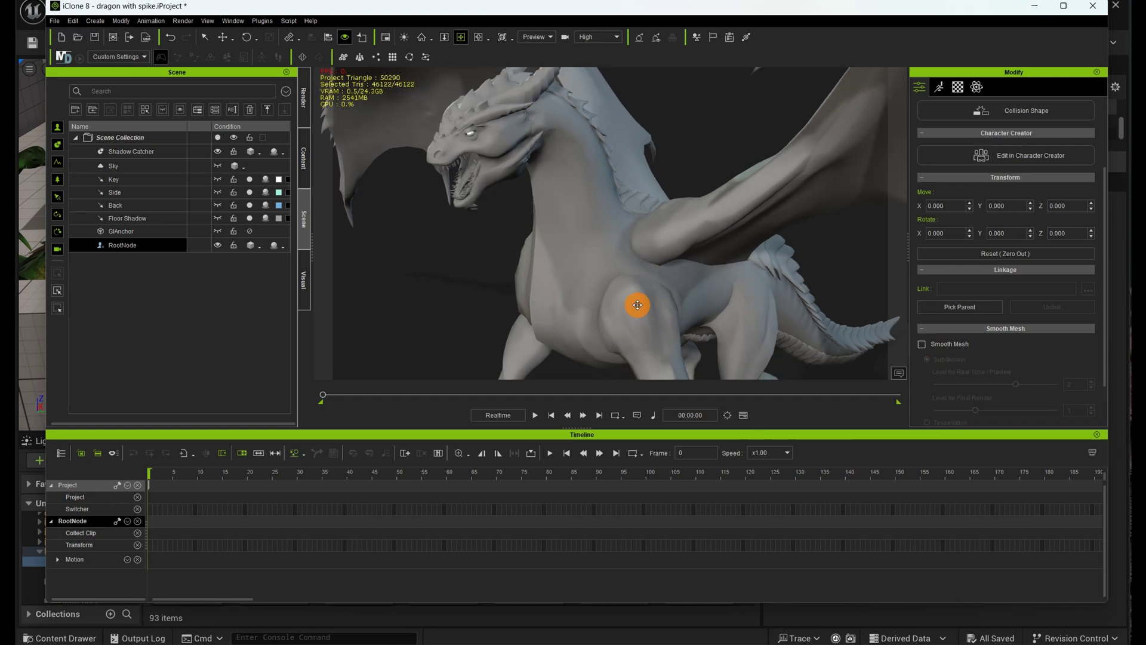
click(531, 509)
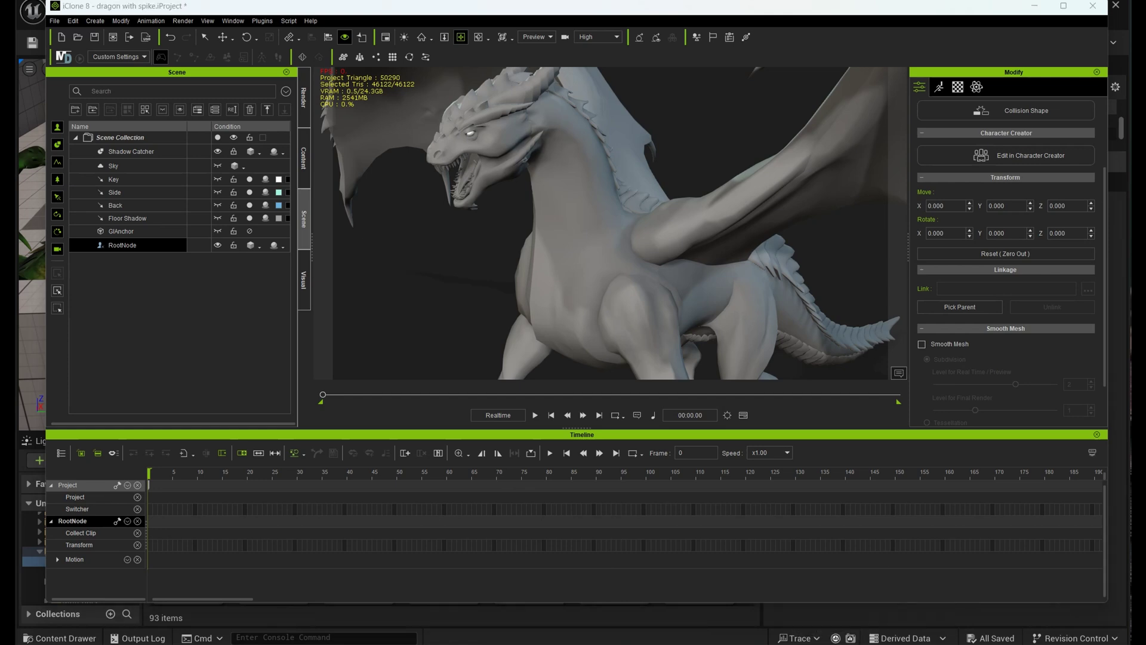
In Unreal, open the Dragon17 Animations folder and the Anim_Dragon17_Attack10c animation.
key(alt+Tab)
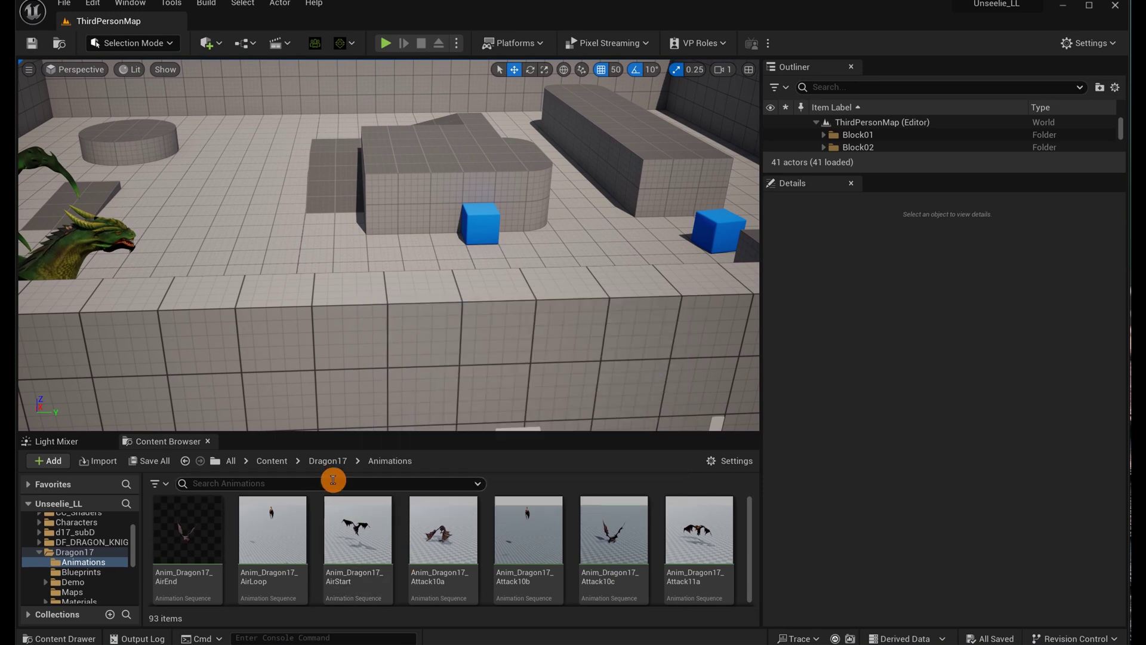
click(325, 460)
double_click(186, 534)
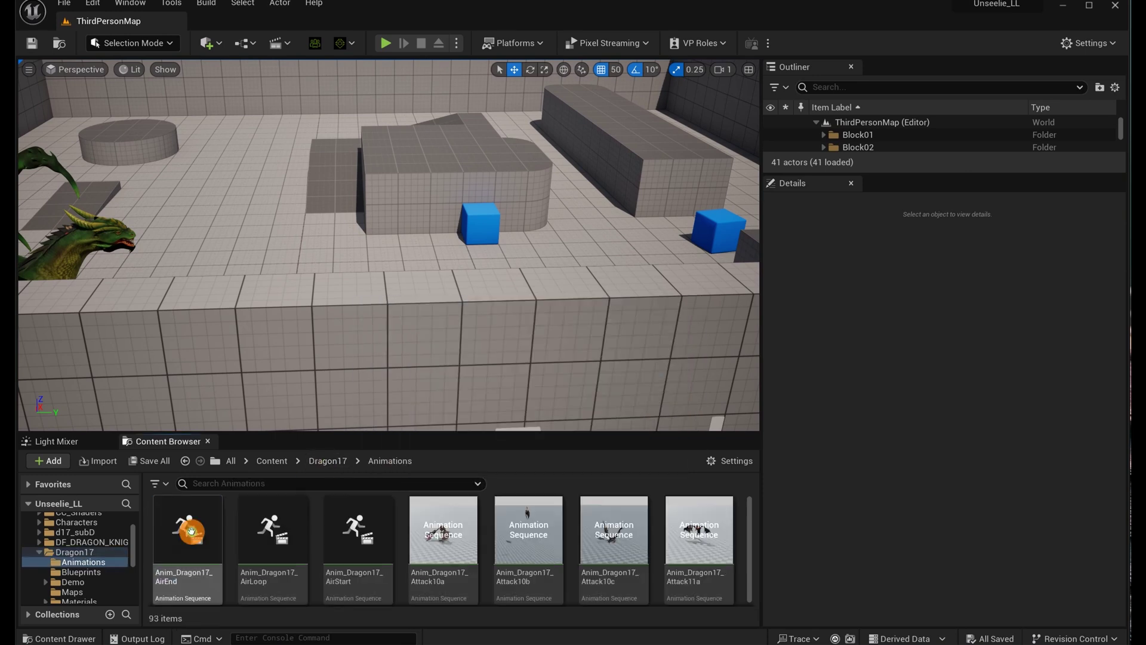
double_click(609, 539)
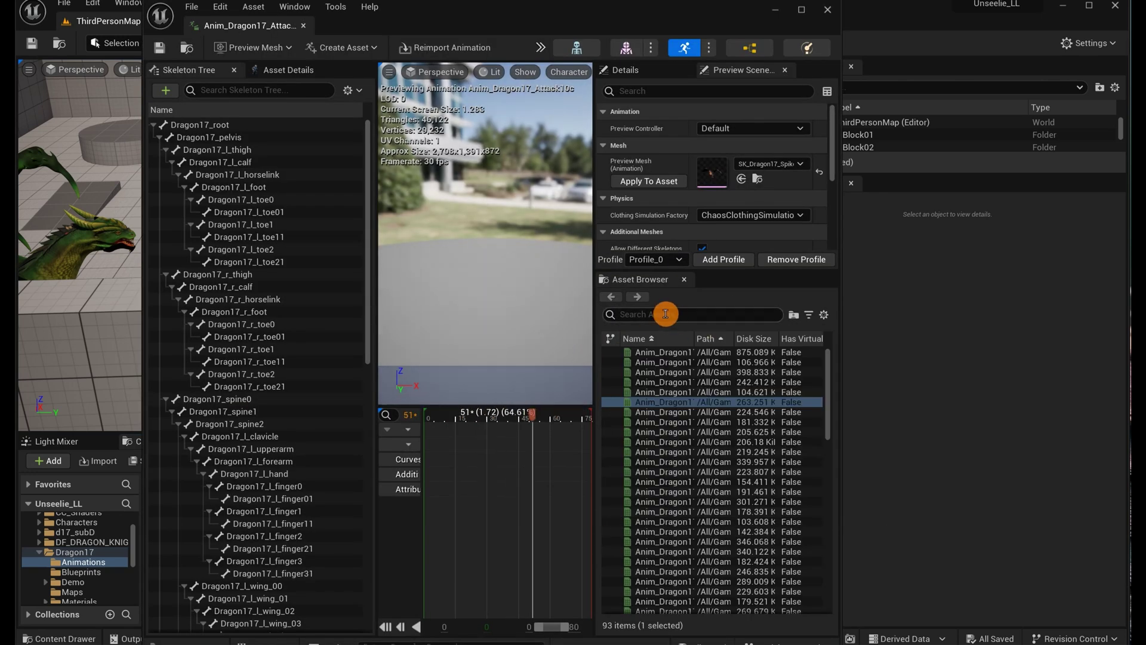
Search 'idle', select all three idle animations and export them to FBX.
click(665, 314)
text(id)
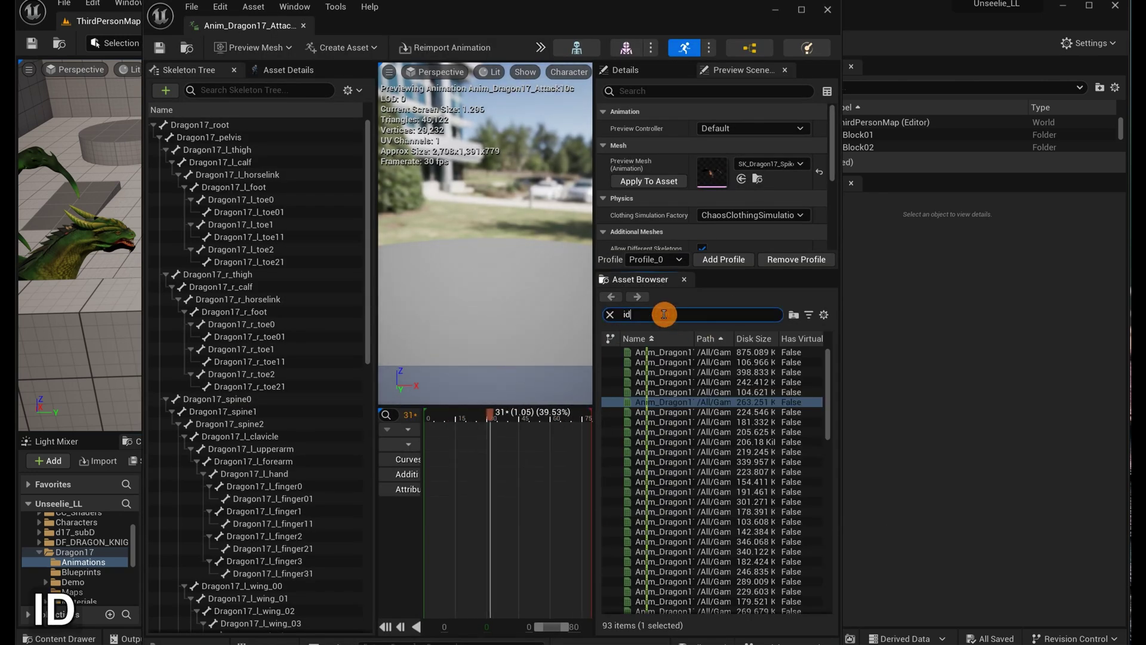
text(le)
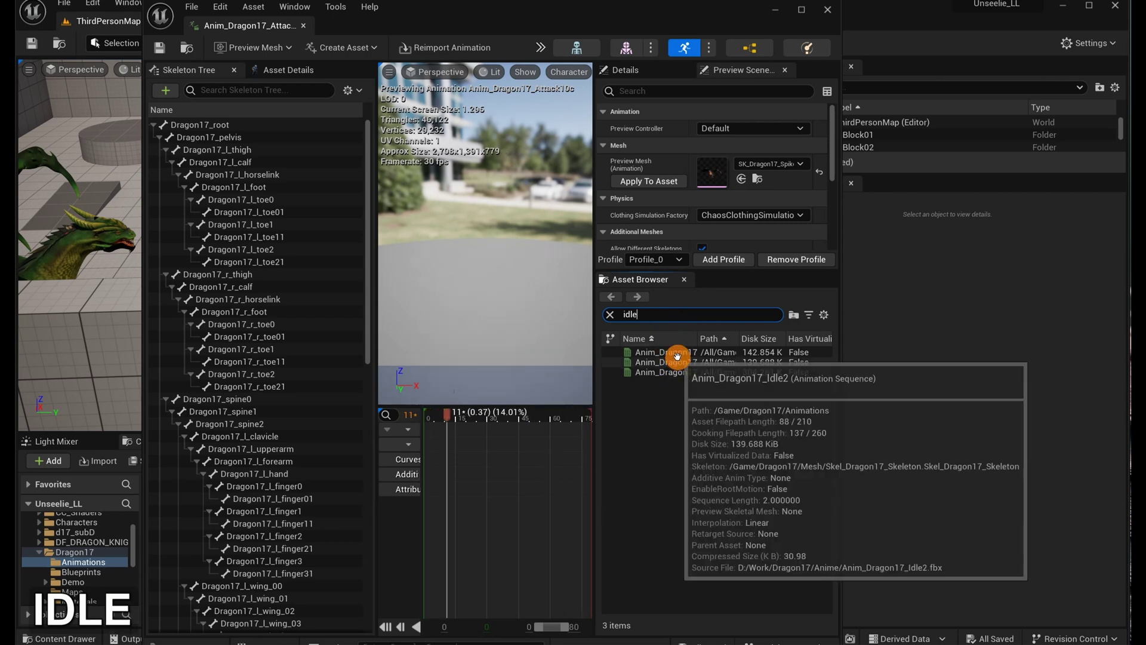
click(668, 353)
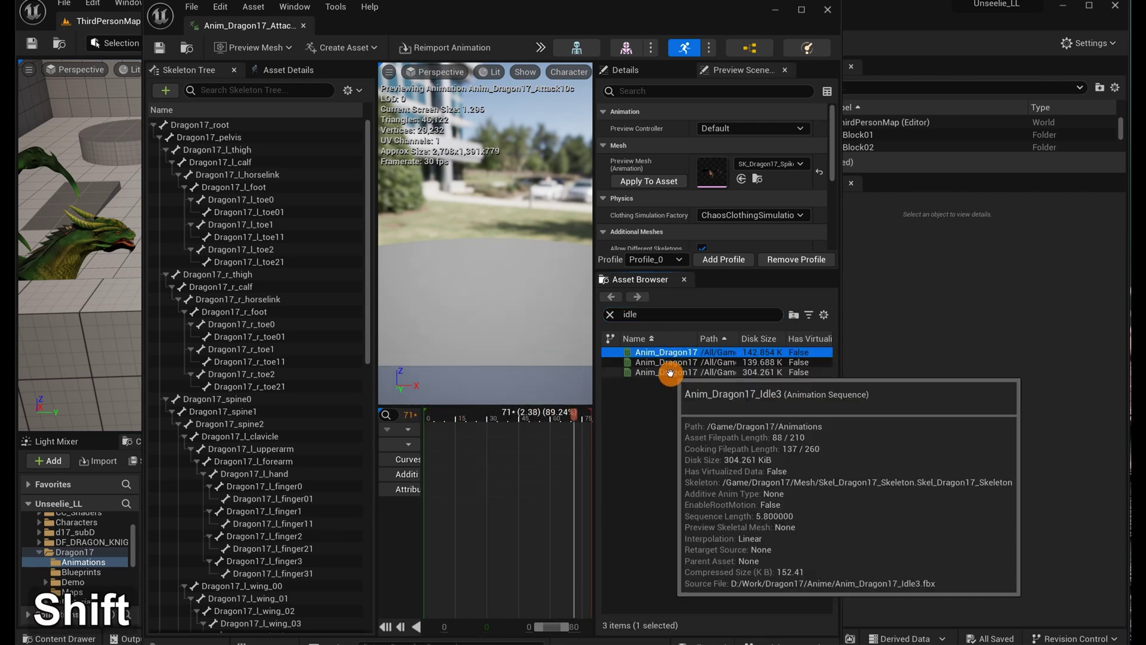
shift+click(670, 372)
right_click(670, 374)
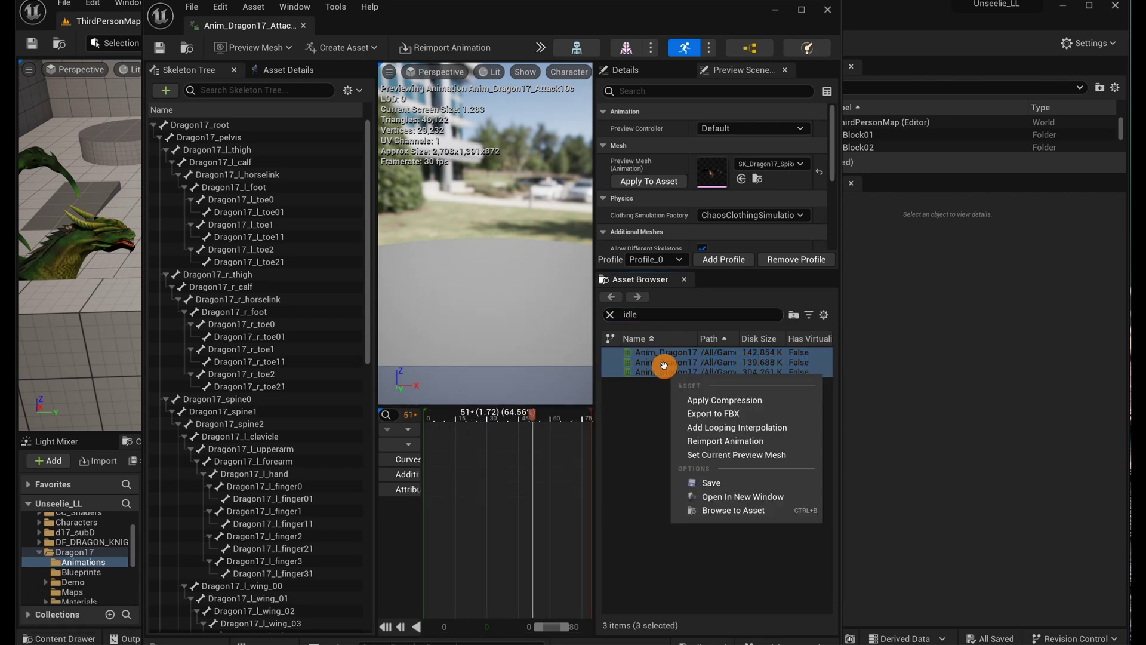
click(728, 414)
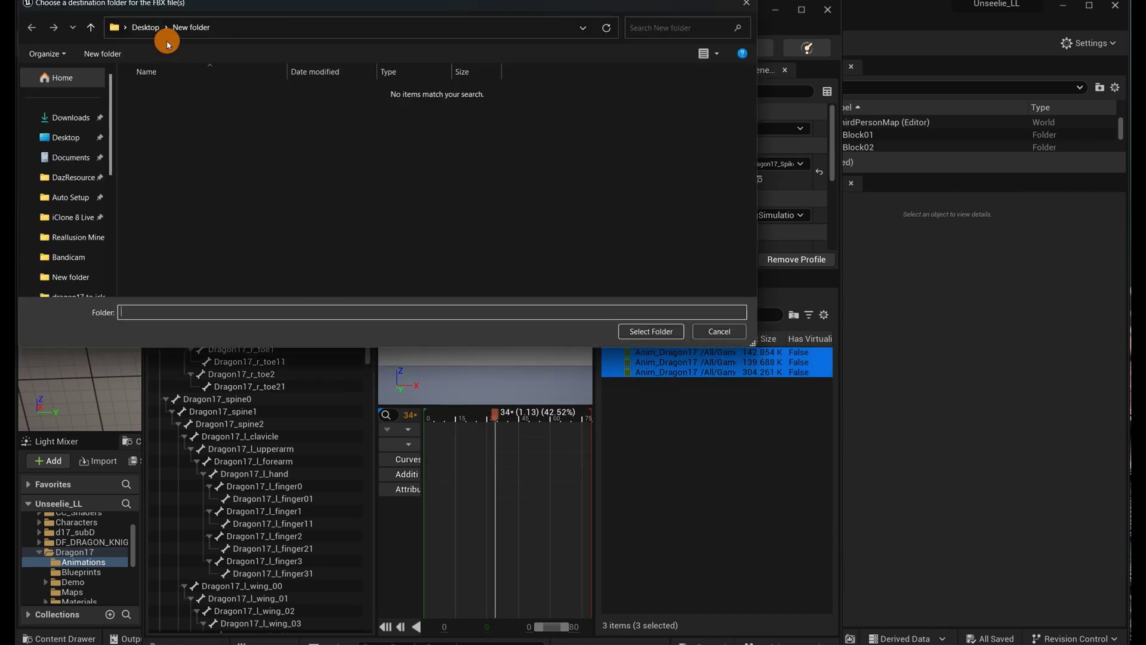
Export the idle FBX files to Desktop > New folder, overwriting older copies, with Export All.
click(186, 27)
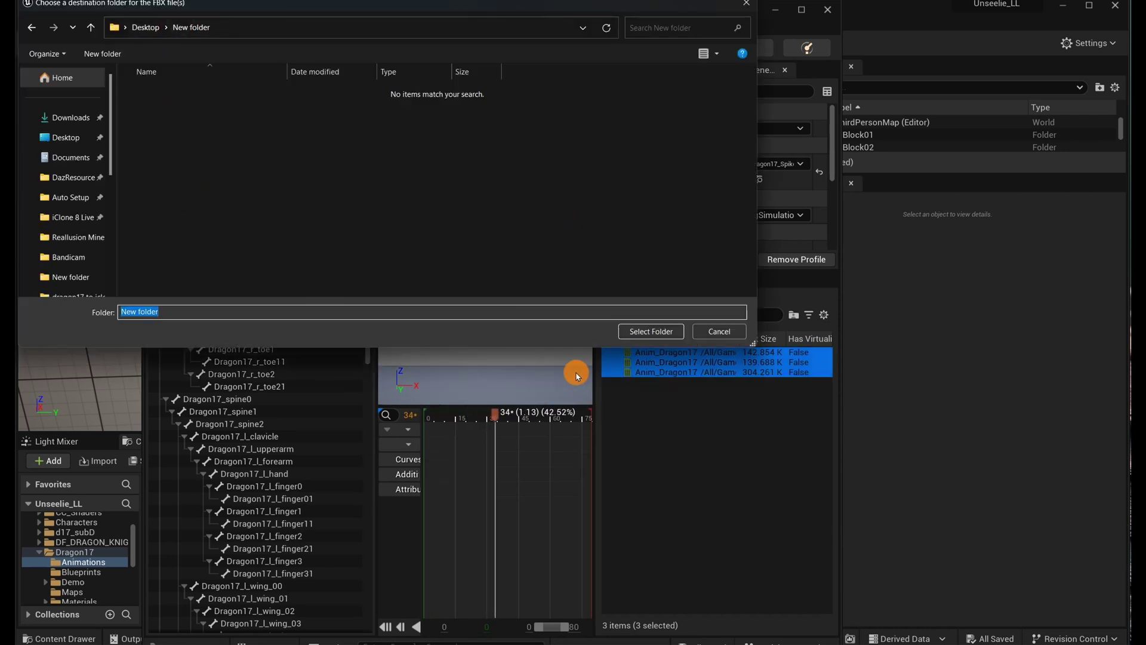
click(649, 330)
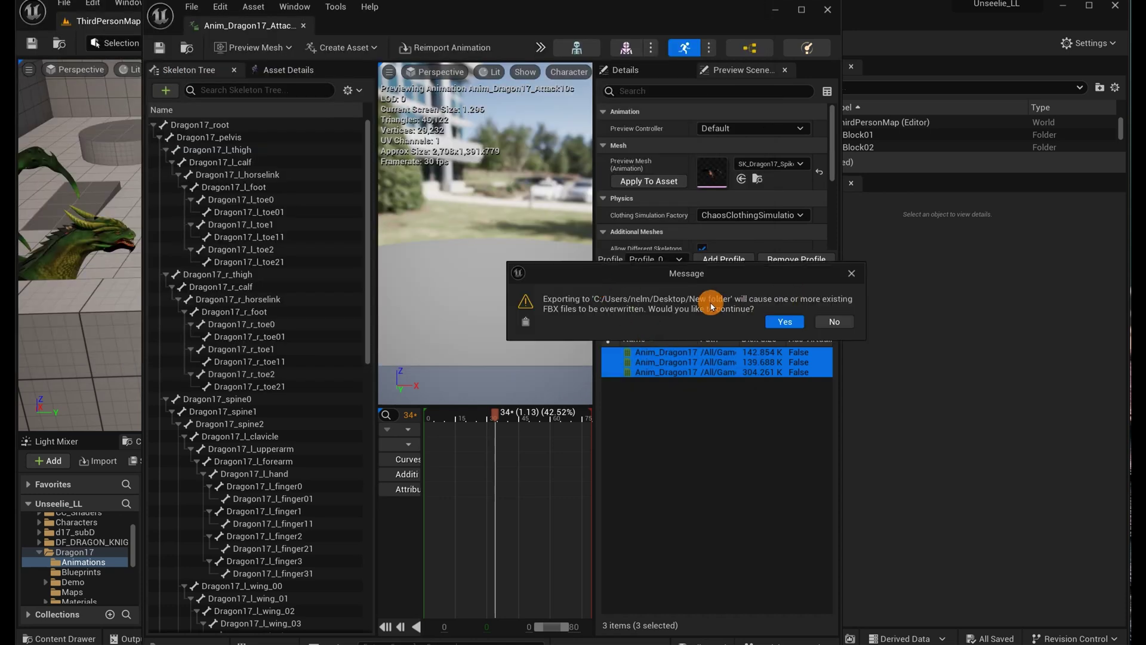
click(782, 323)
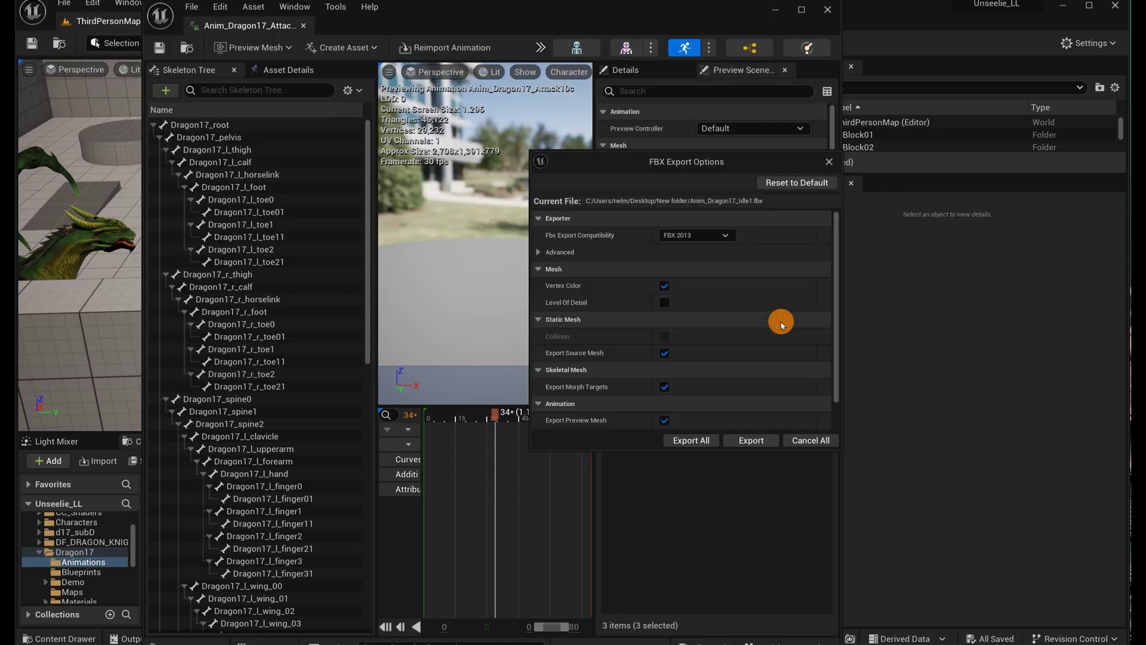
scroll(777, 318, down, 2)
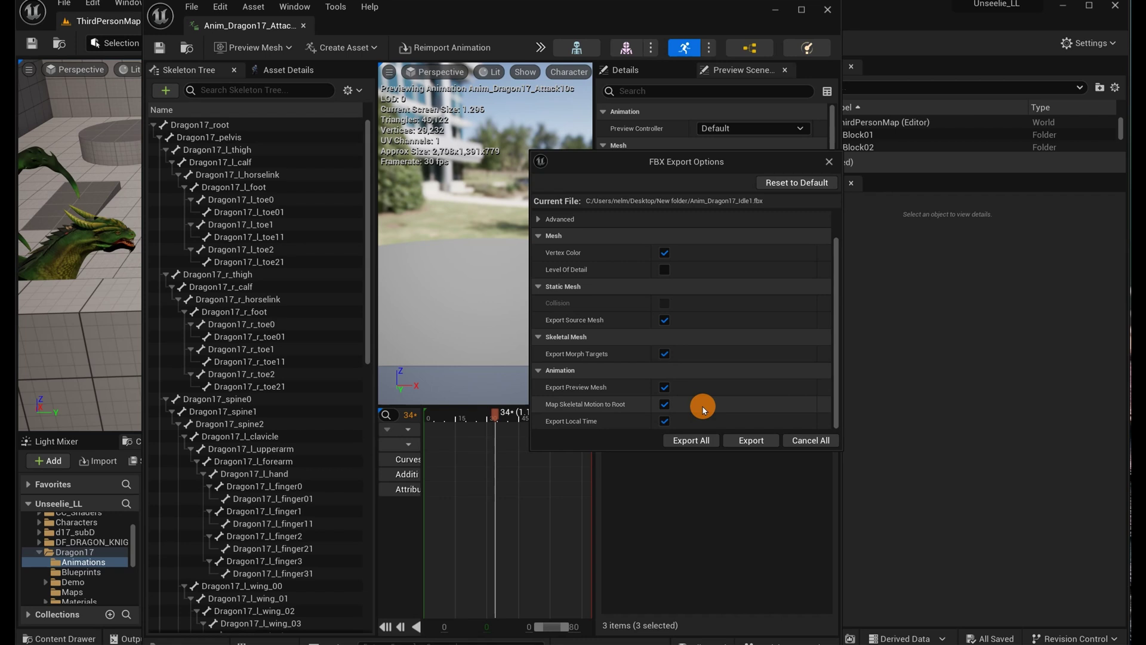
click(700, 440)
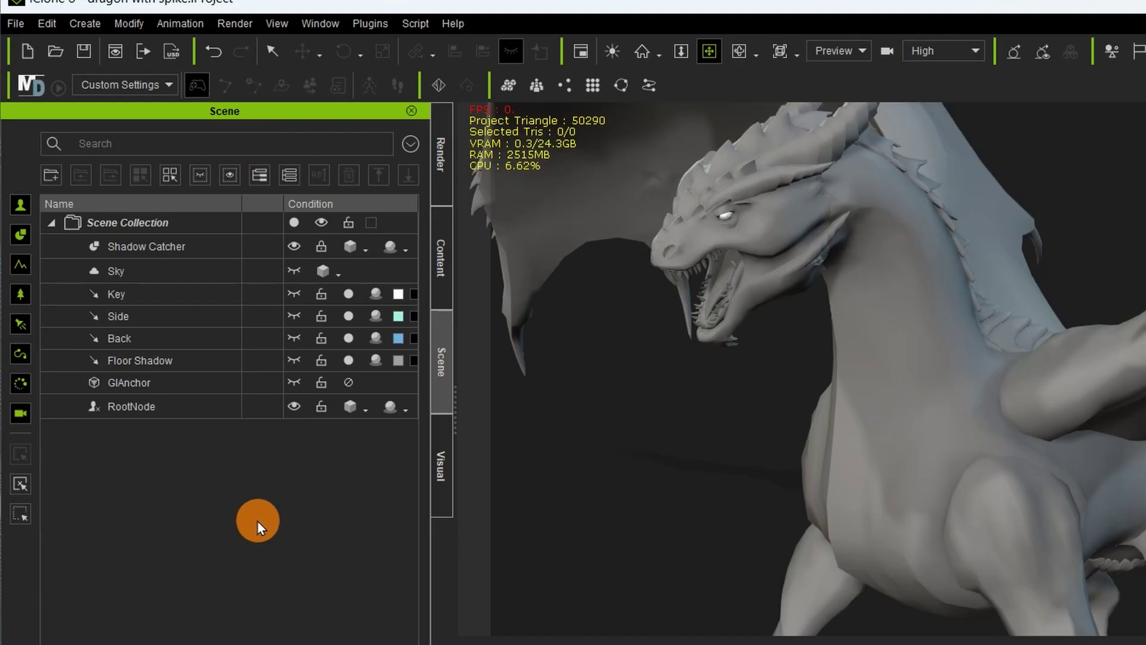
Open the Custom Animation › Motion library and select its External Motion folder.
click(184, 317)
click(444, 257)
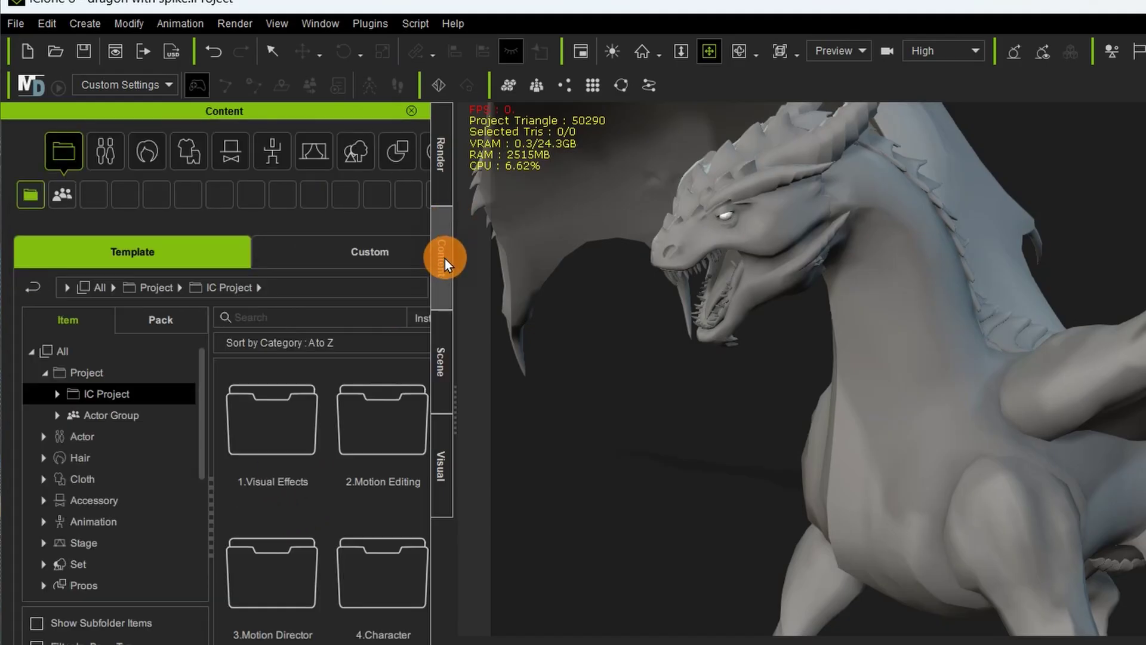
click(304, 253)
click(273, 149)
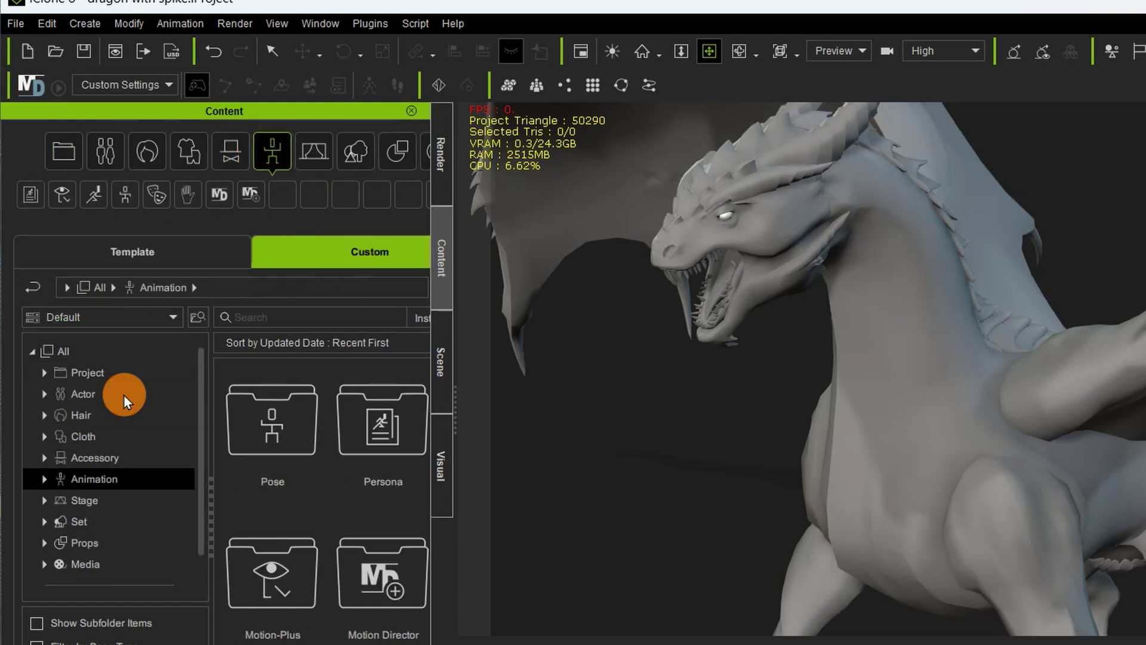
click(44, 479)
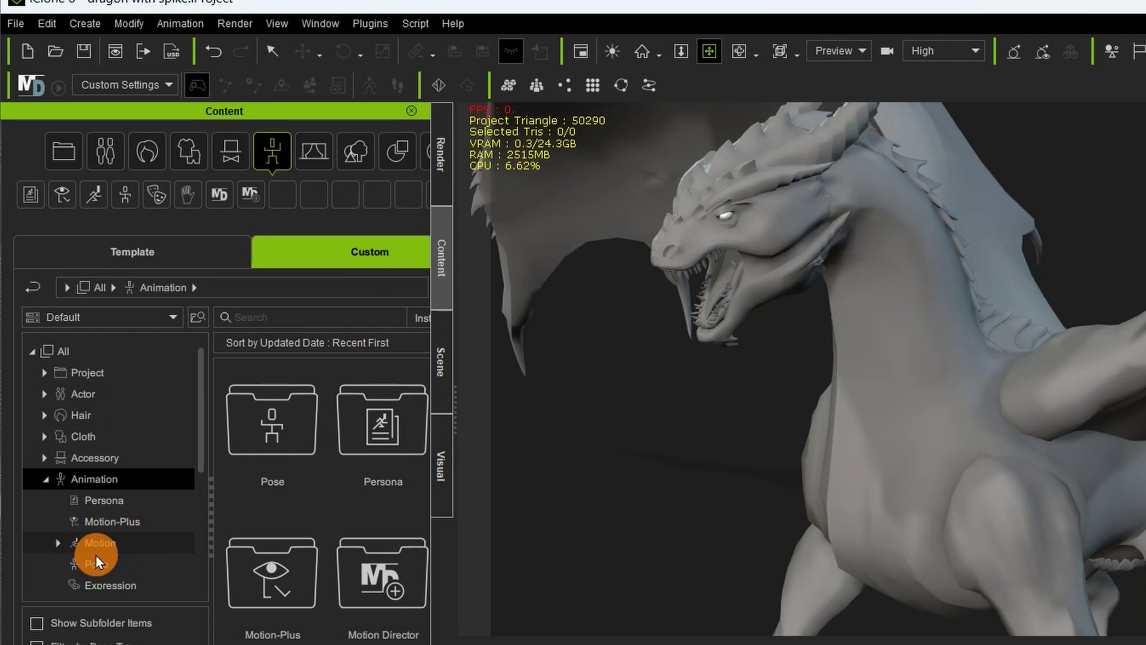
click(106, 538)
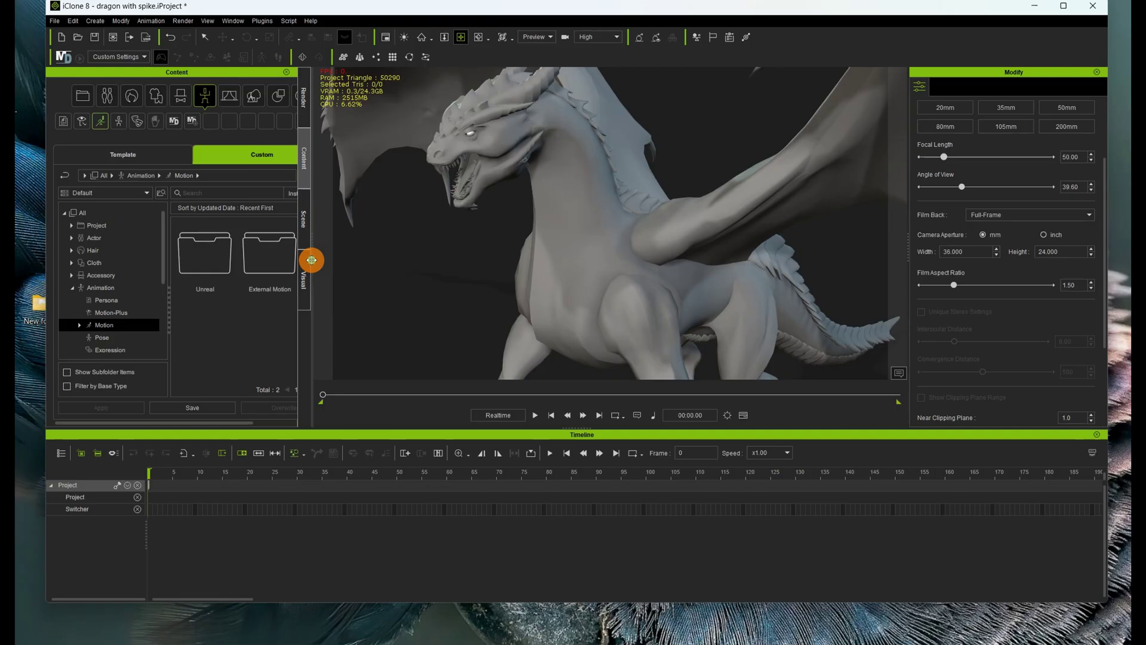
drag(457, 433, 570, 433)
click(357, 496)
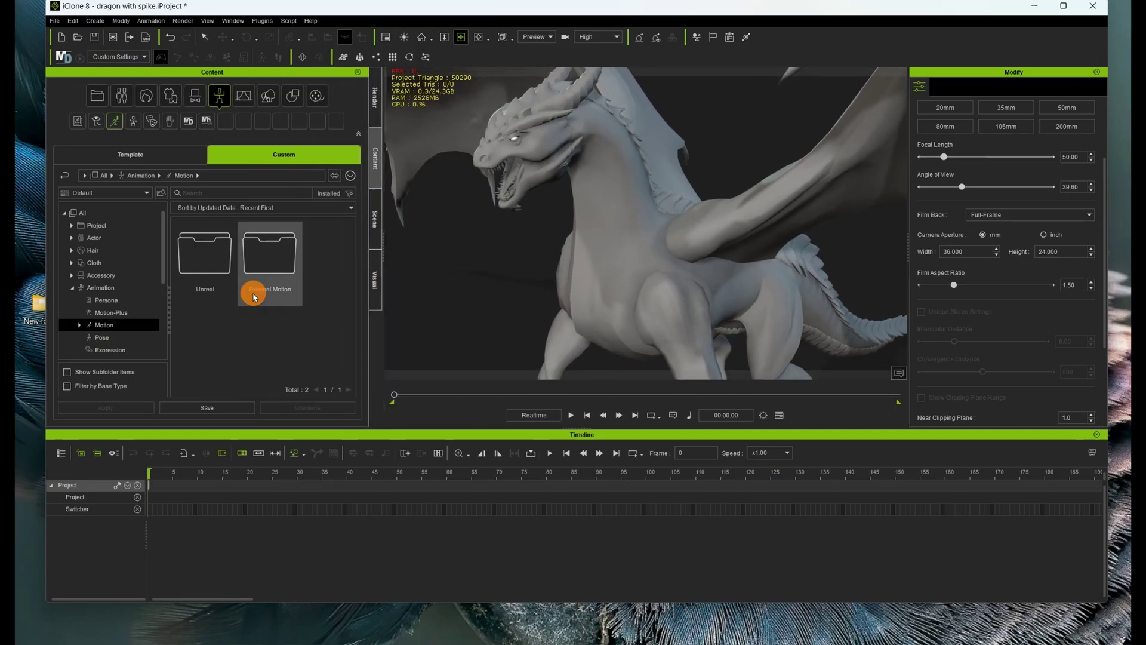
click(268, 255)
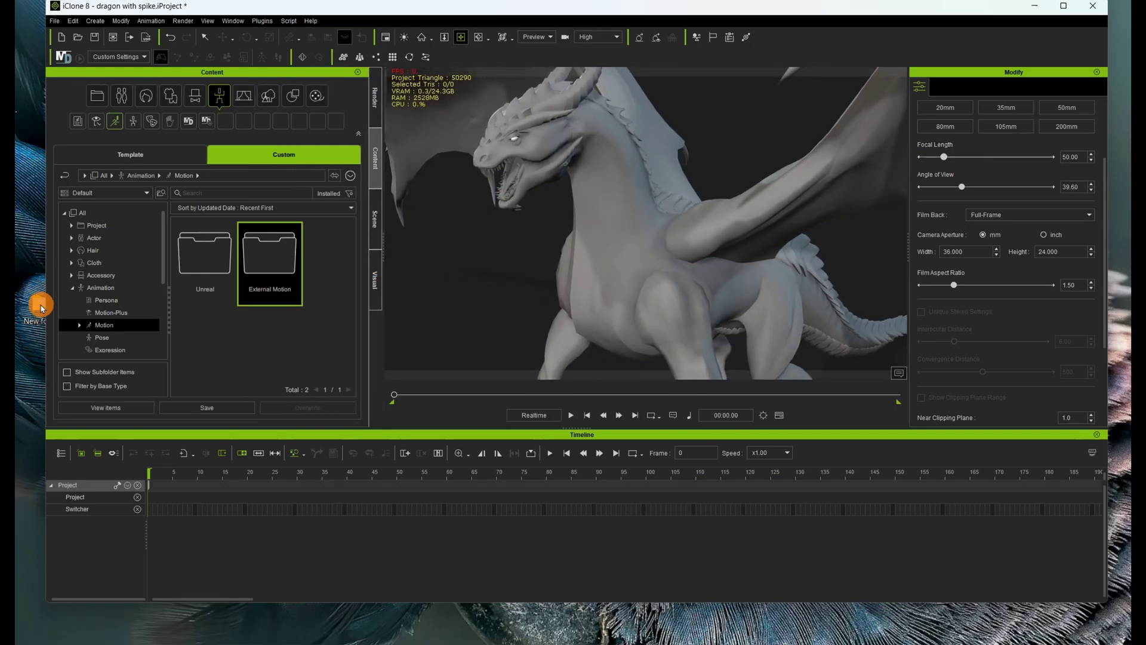
Drag the Anim_Dragon17_Idle3 FBX from the desktop folder onto the dragon and Convert All.
double_click(42, 307)
drag(475, 175, 451, 442)
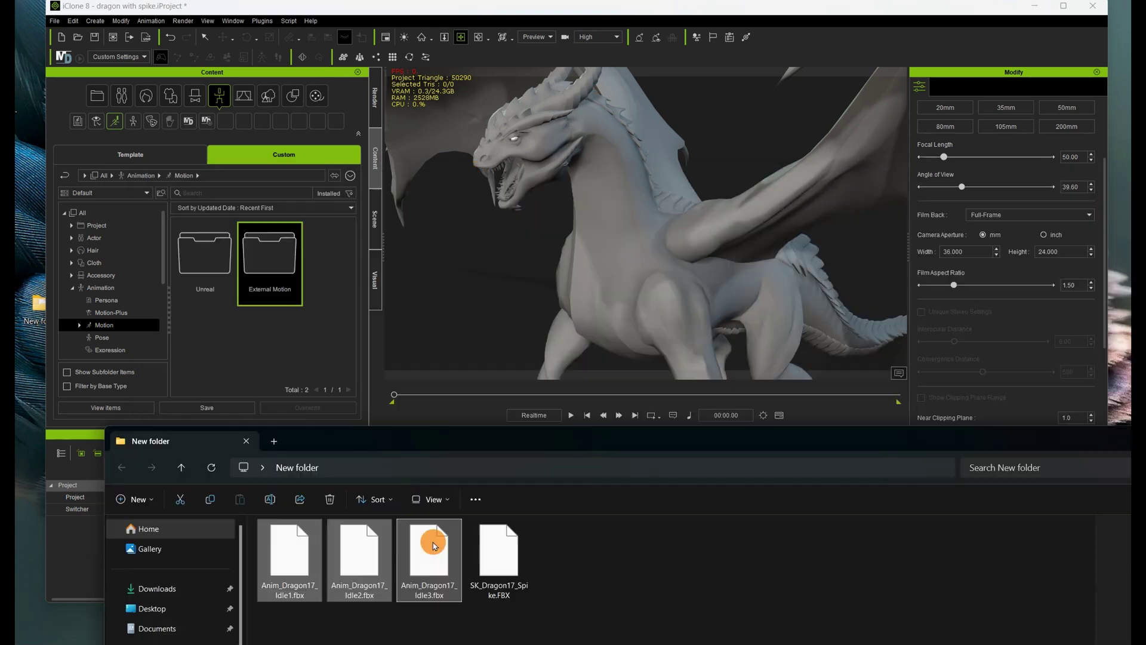
drag(433, 544, 644, 213)
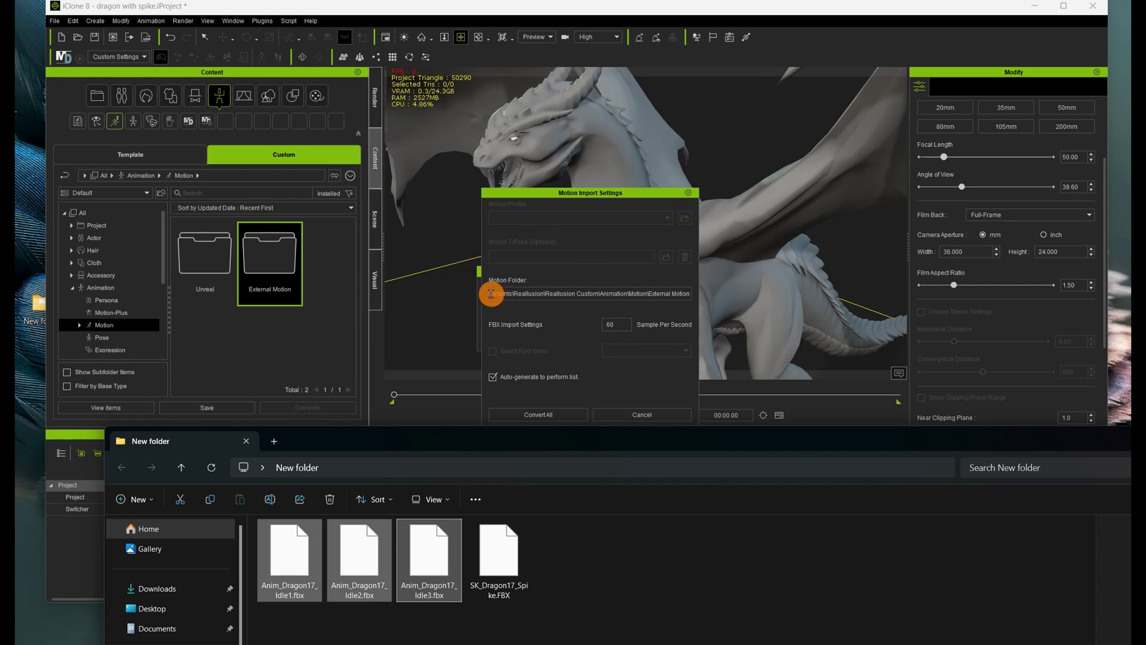
click(591, 337)
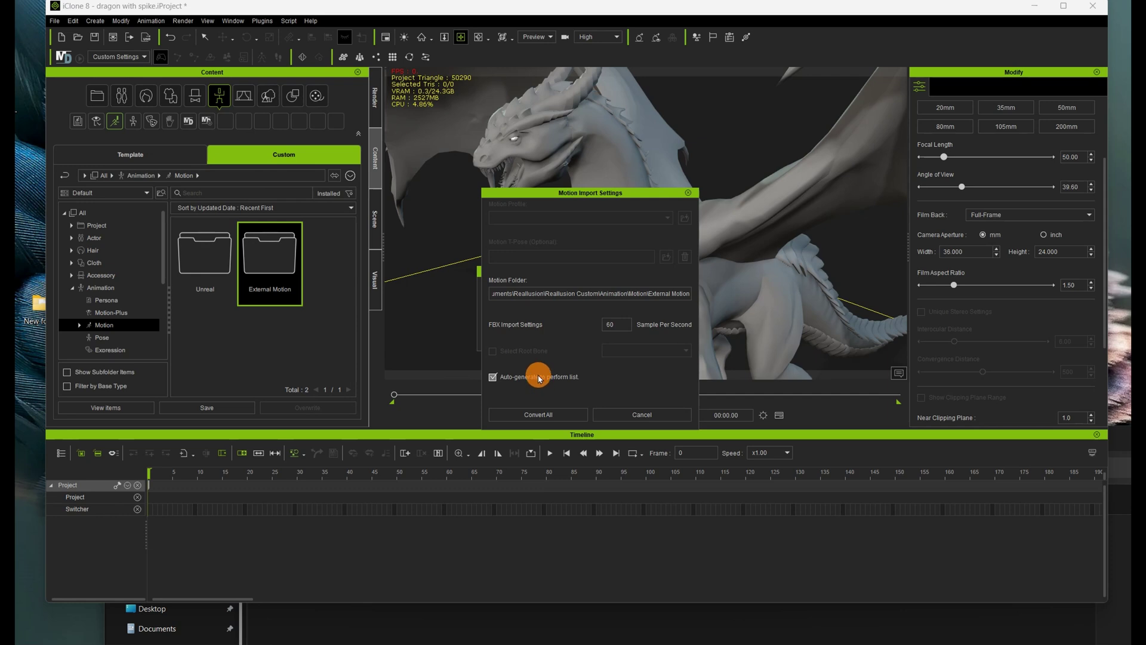
click(541, 414)
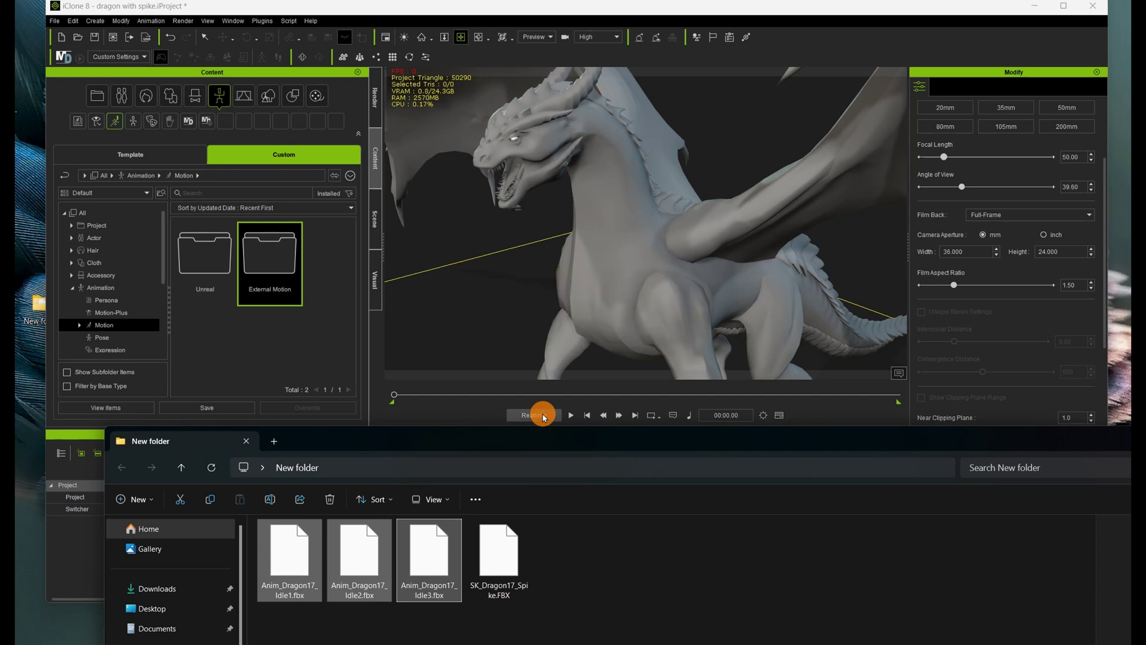
Perform Anim_Dragon17_Idle1 on the dragon, preview it from frame 0, then add Anim_Dragon17_Idle2.
double_click(243, 269)
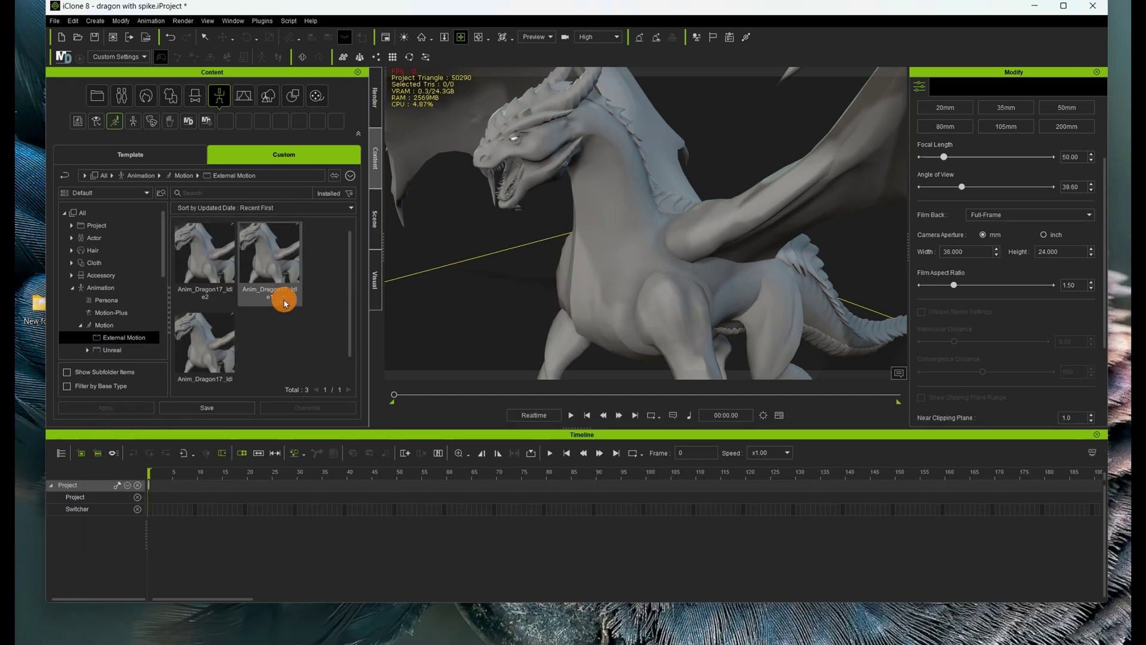
click(612, 266)
right_click(613, 267)
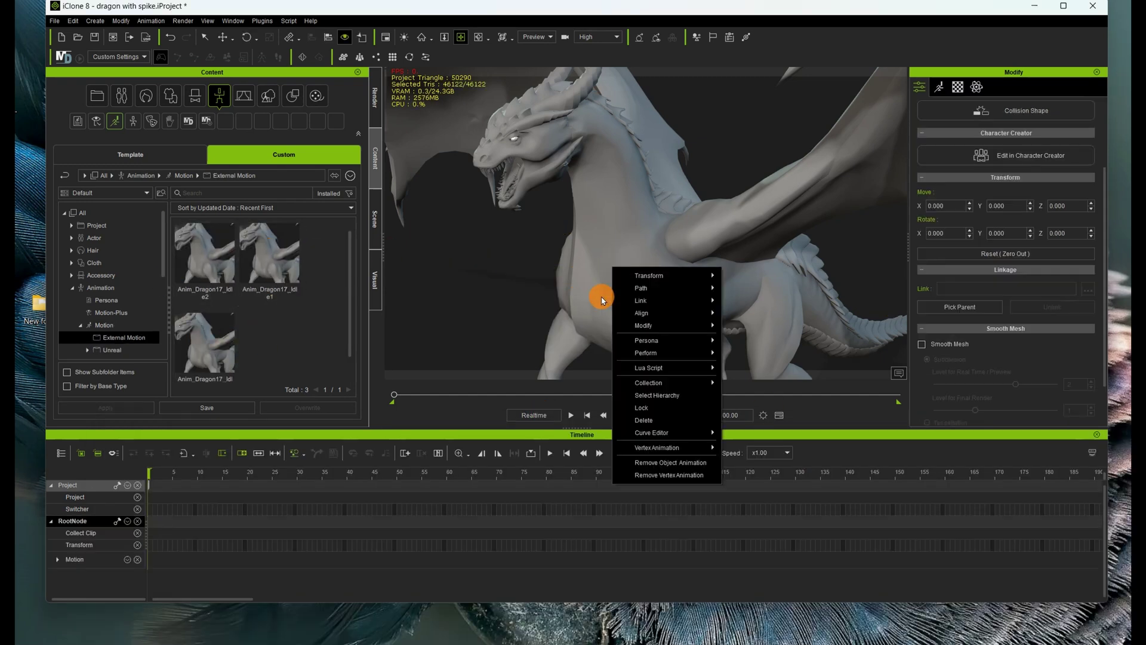
mouse_move(702, 357)
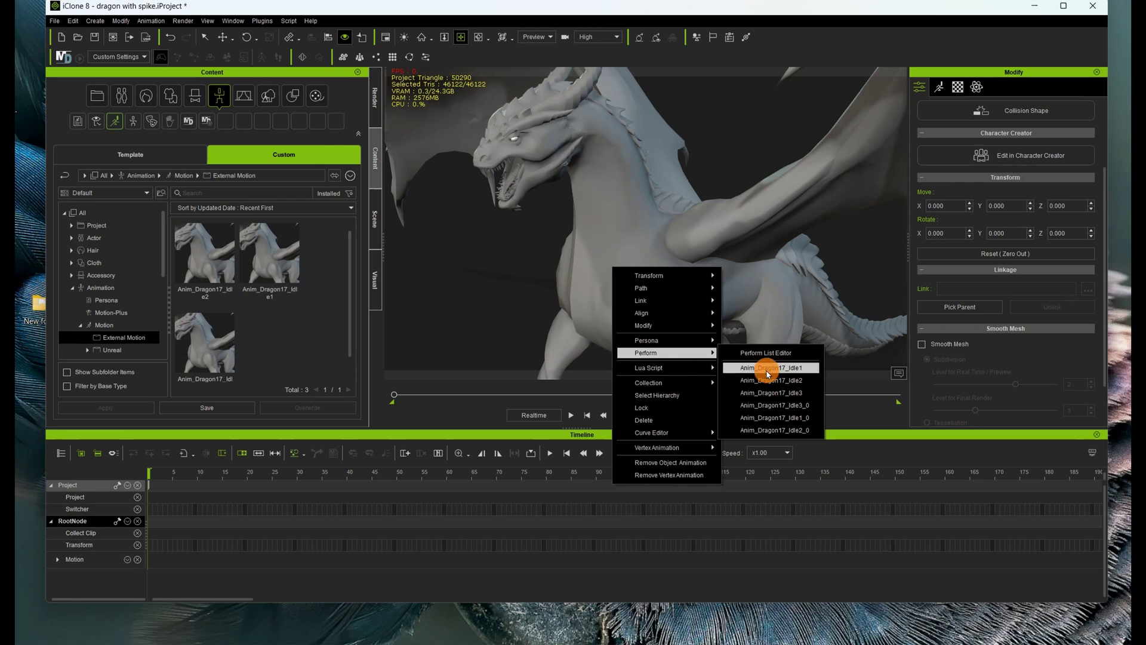
click(762, 370)
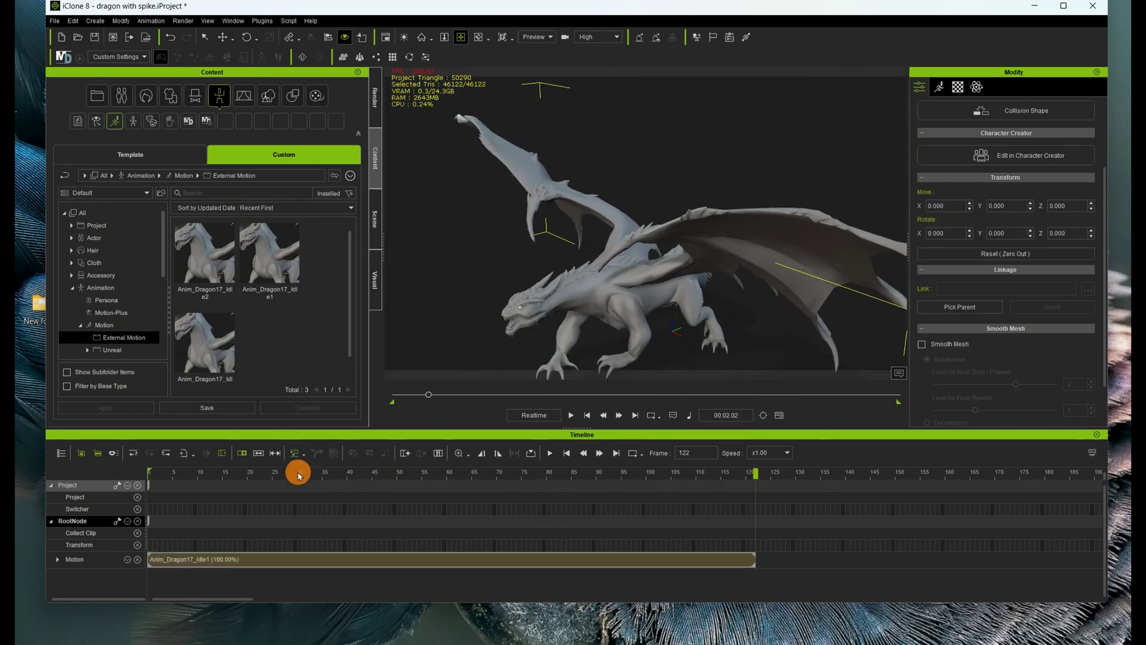
drag(261, 471, 106, 487)
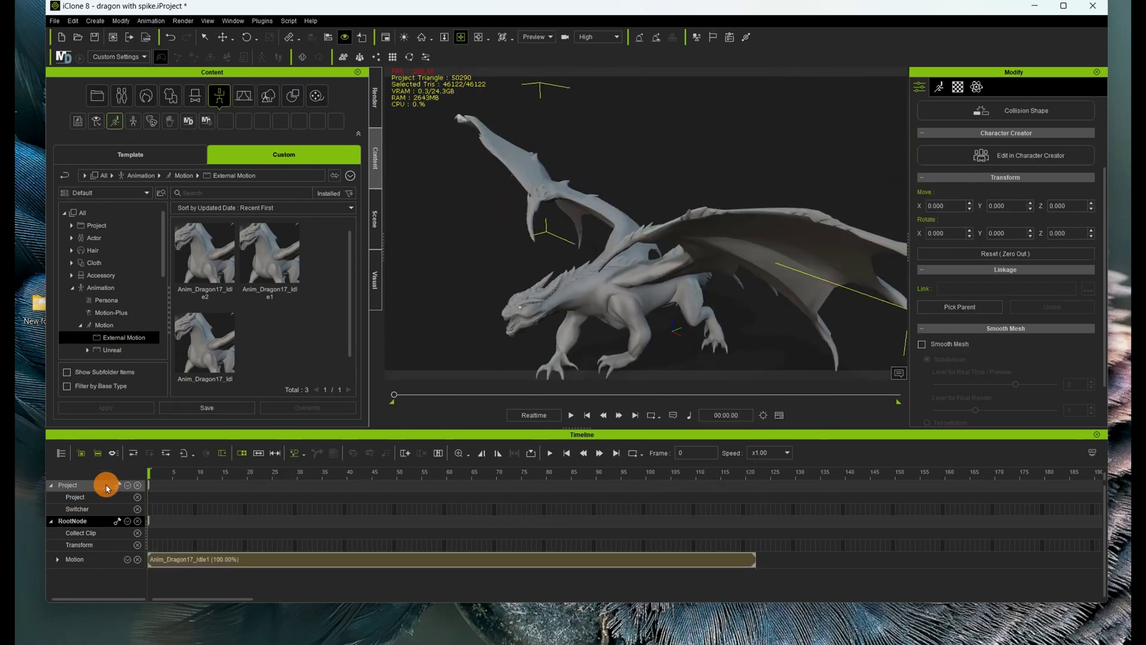
click(572, 415)
click(571, 415)
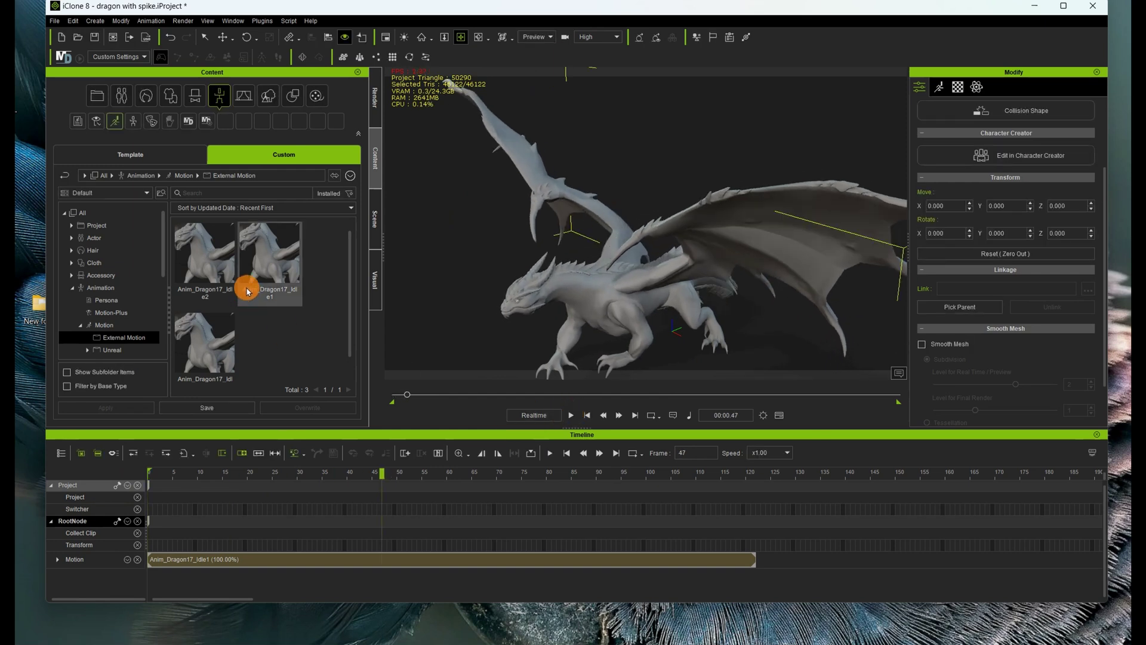
drag(191, 254, 625, 283)
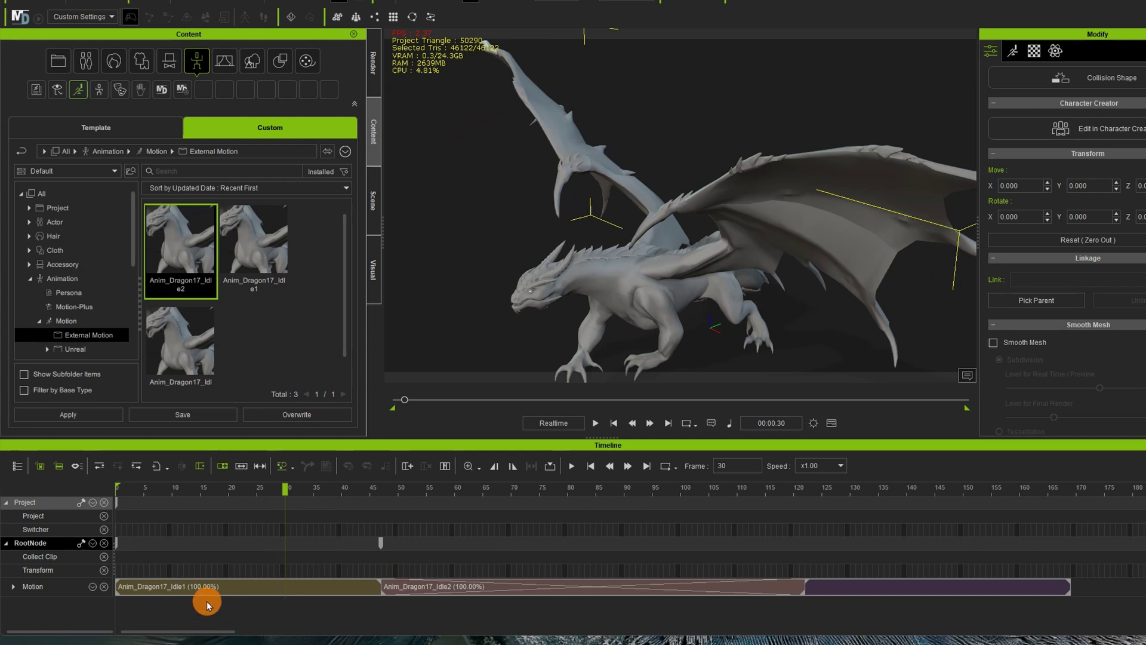
Expand the Motion track, enlarge the timeline, and open Edit Motion Layer with a longer bone list.
click(13, 586)
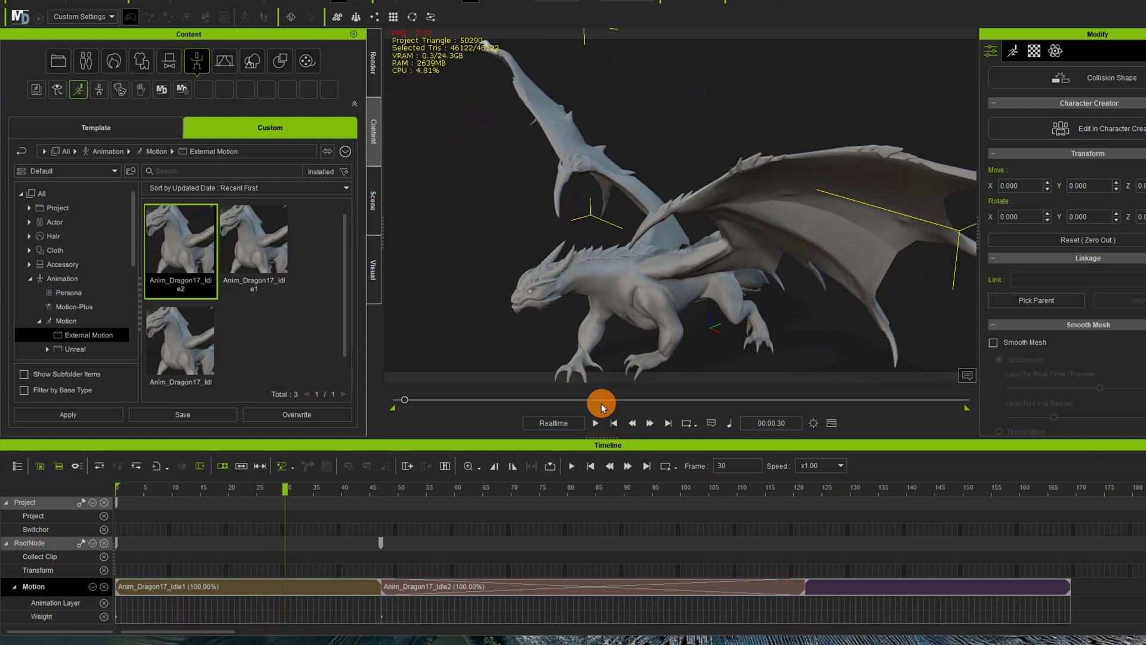
drag(474, 439, 466, 356)
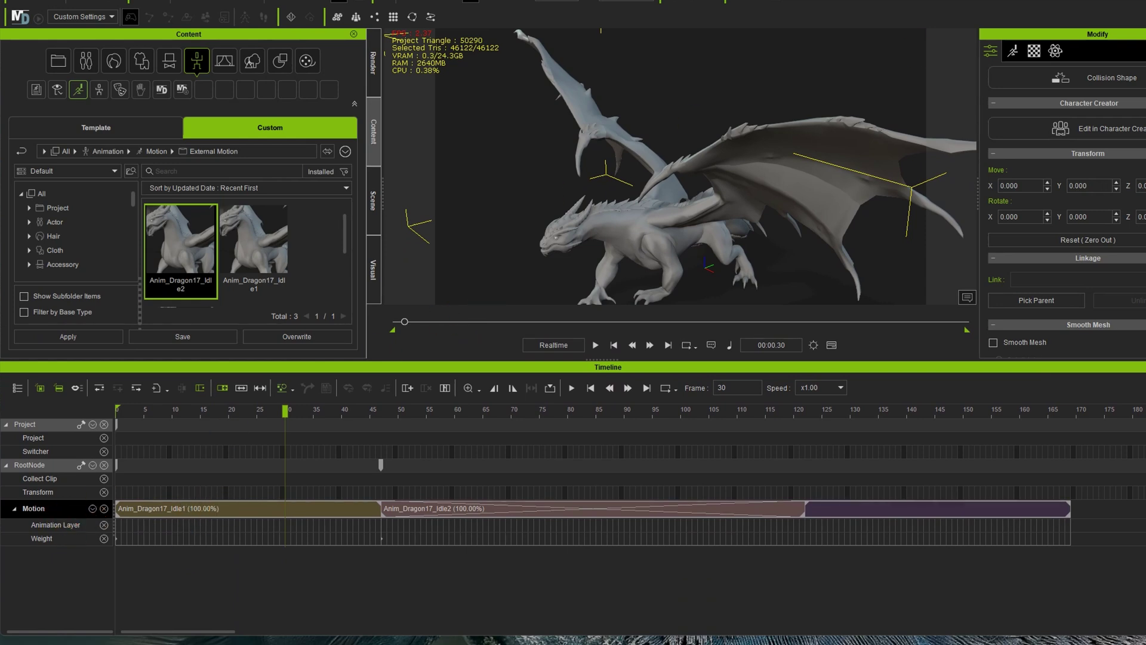
click(1014, 49)
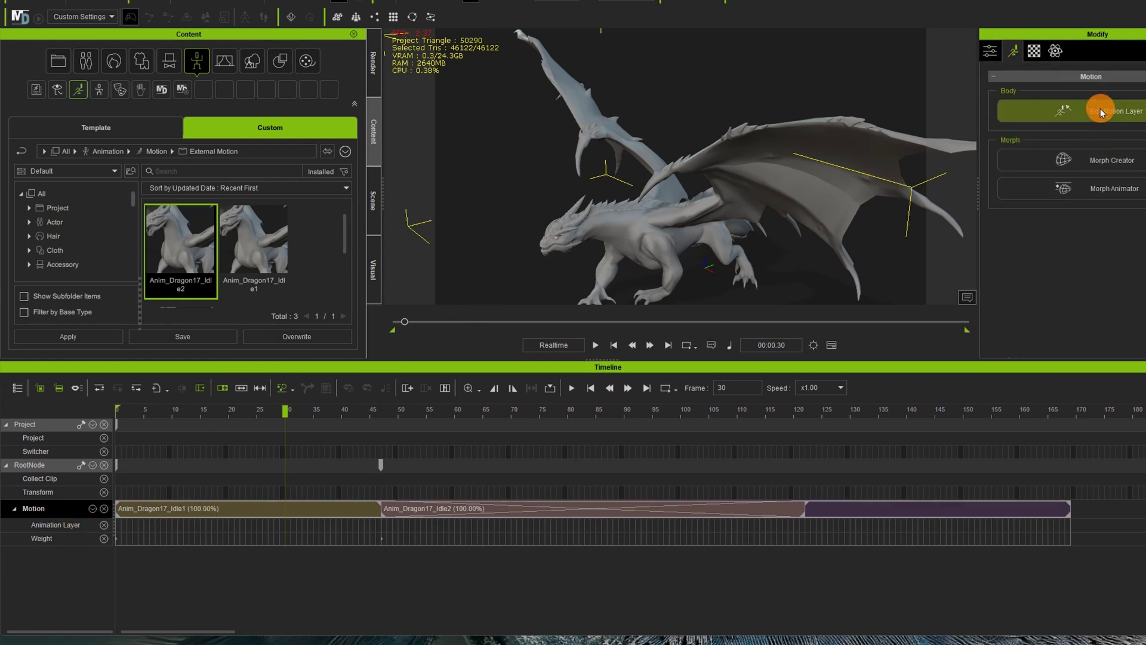
click(1075, 111)
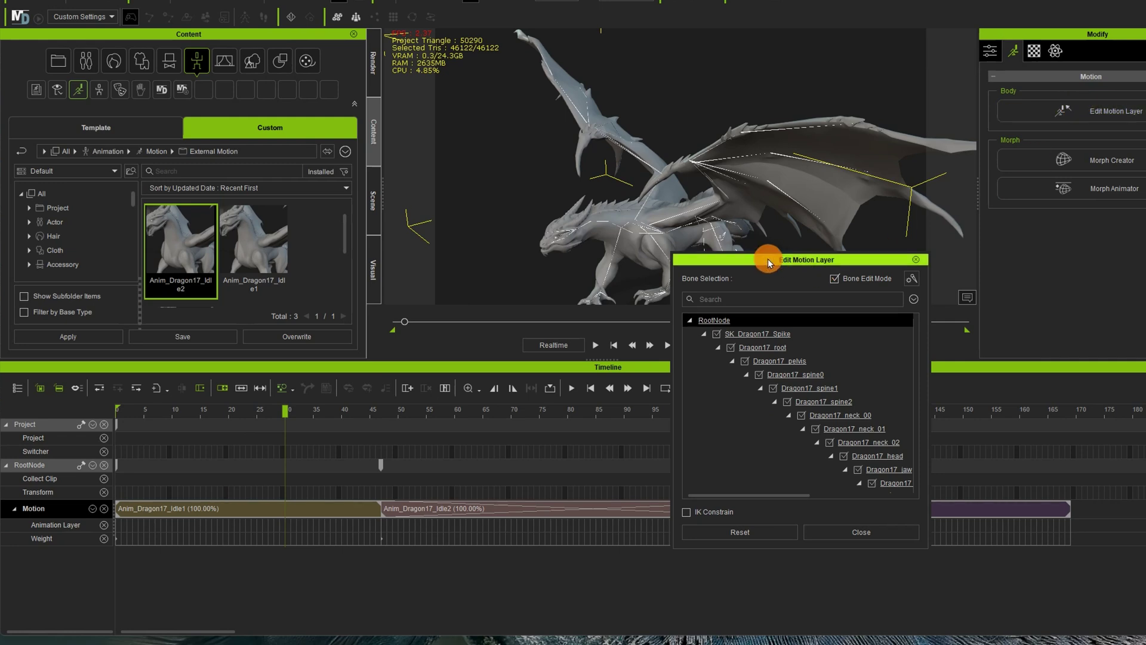
drag(768, 259, 129, 41)
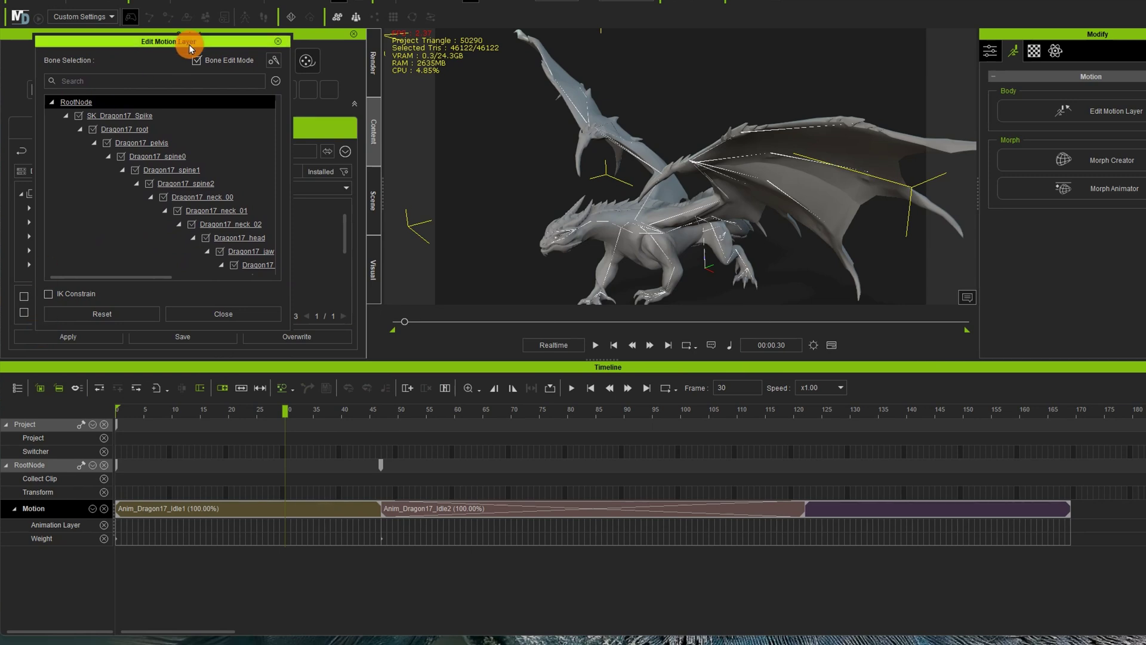
drag(191, 42, 185, 6)
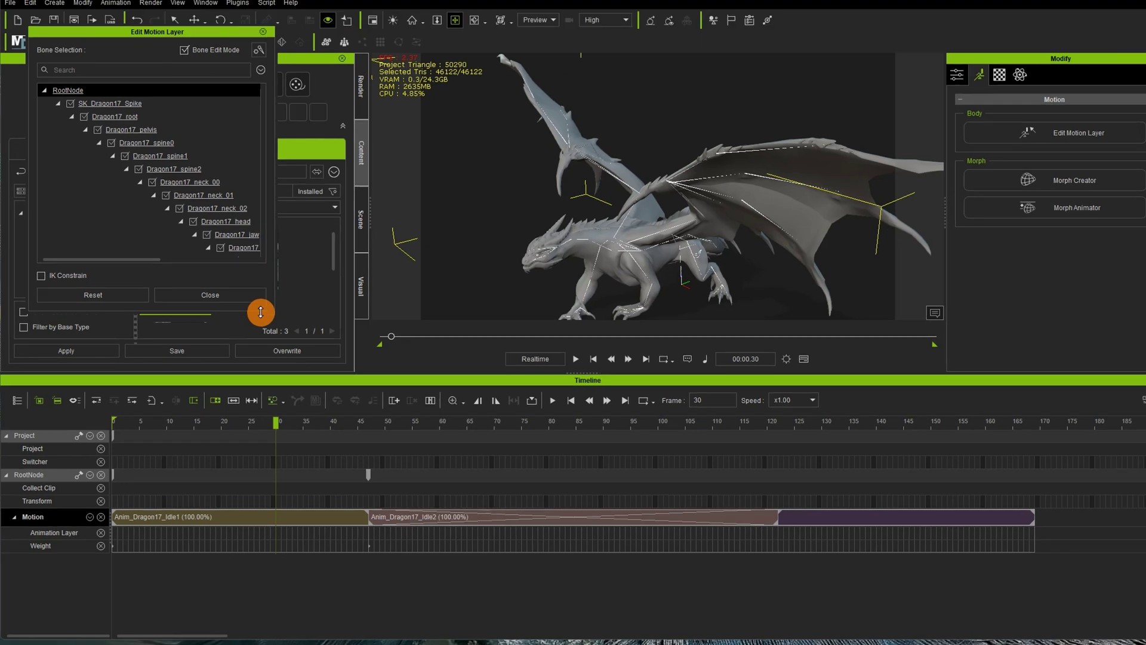
drag(270, 295, 248, 600)
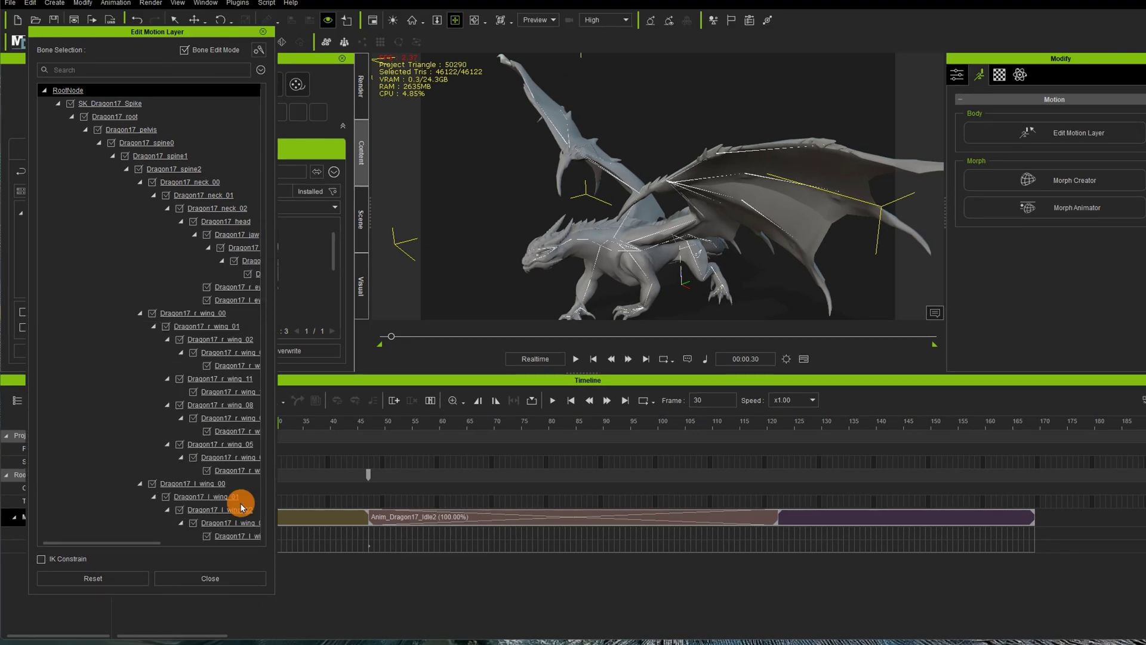
Rotate the Dragon17_r_wing_00 bone up into a raised pose at frame 30.
click(192, 317)
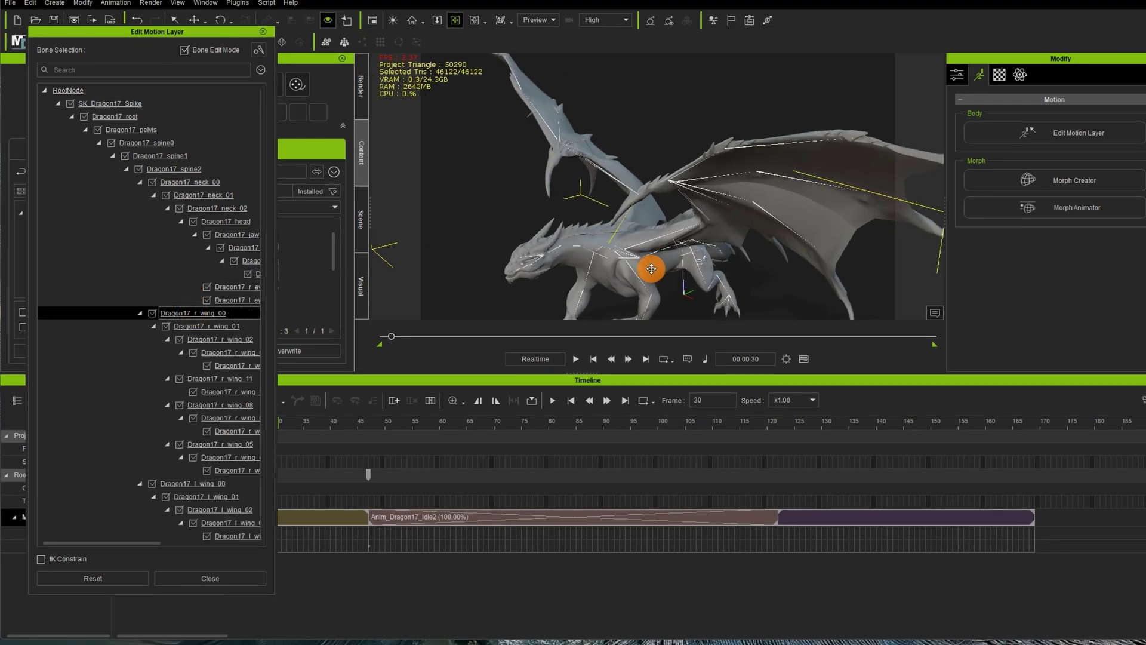
key(e)
drag(590, 265, 586, 265)
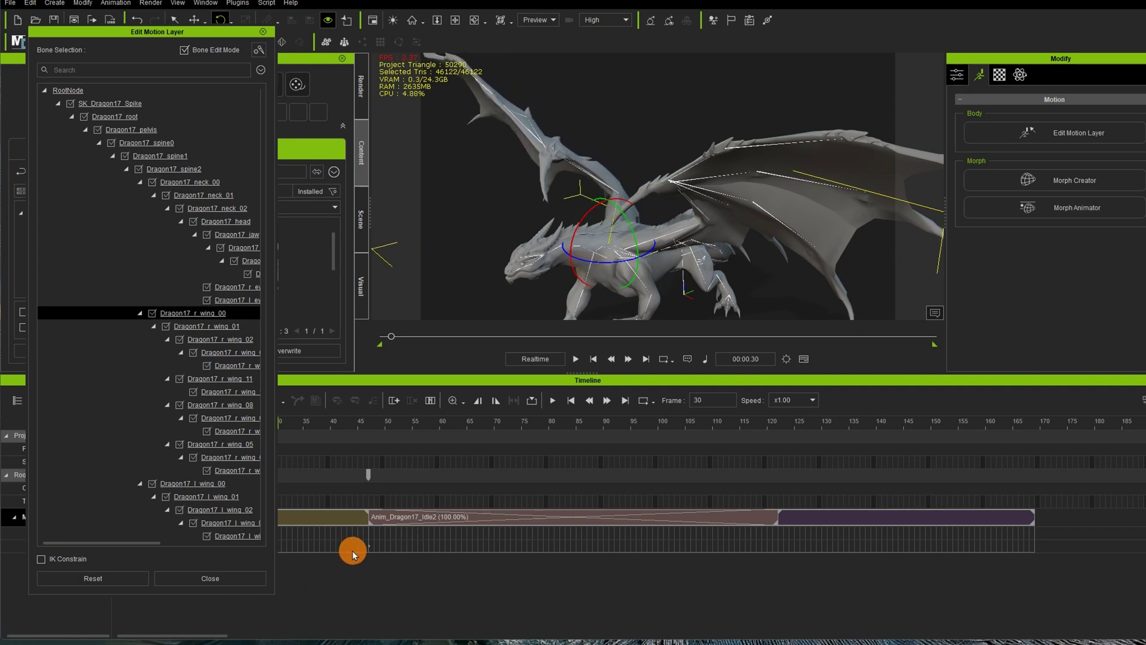
Reset the right wing to its original pose at frames 15 and 38.
drag(206, 31, 1024, 9)
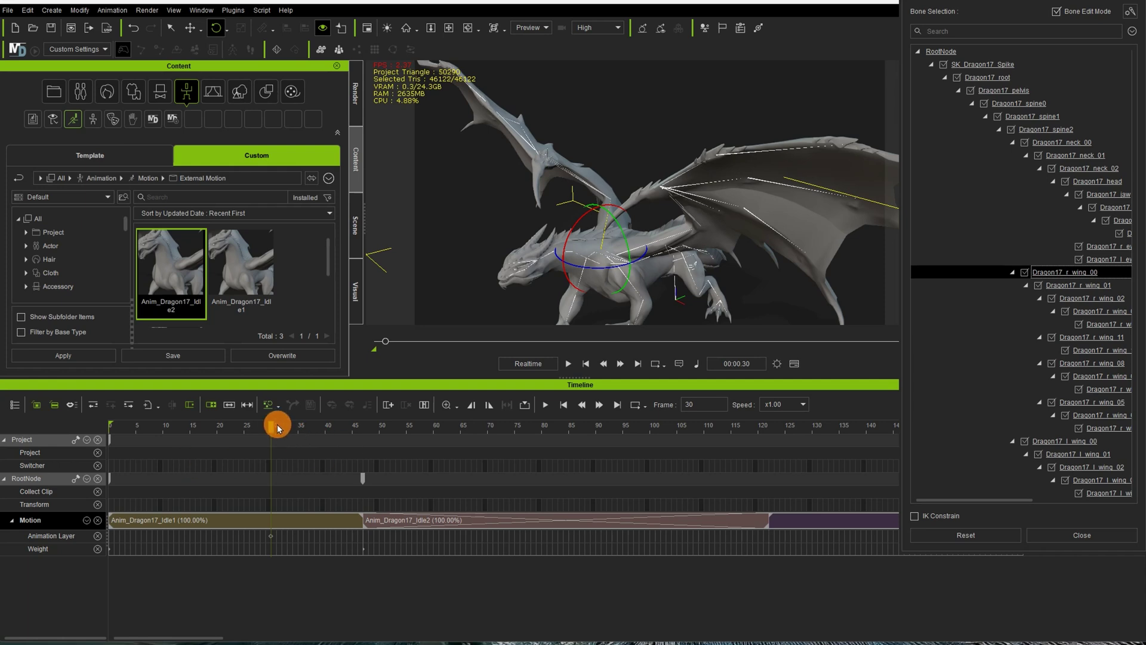
drag(273, 425, 191, 426)
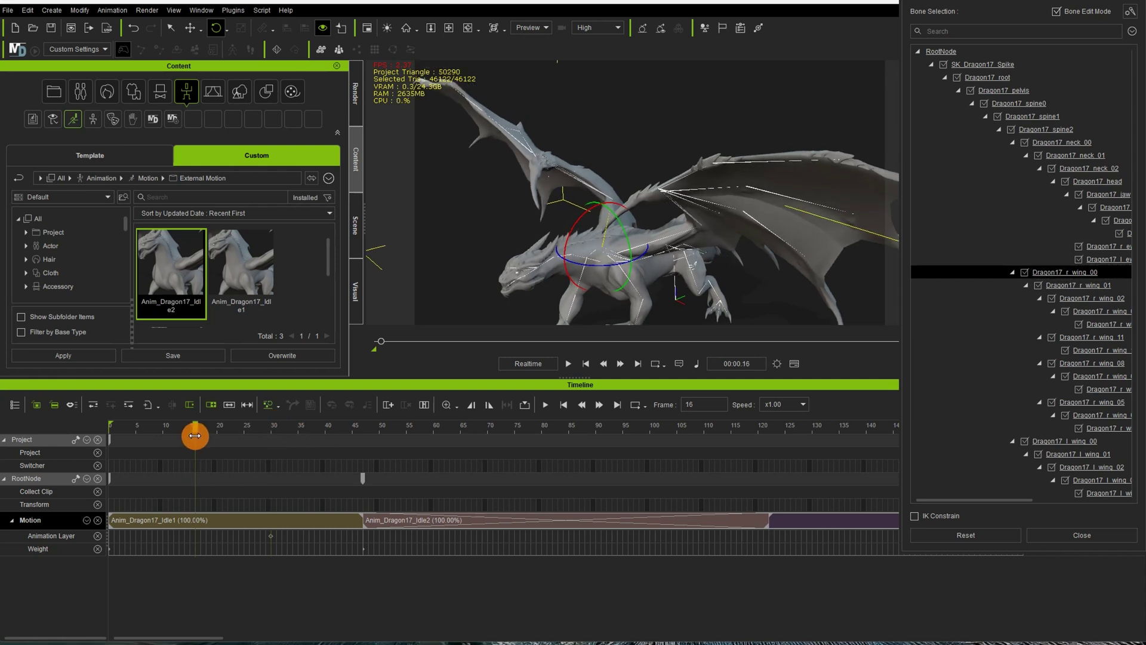
click(999, 534)
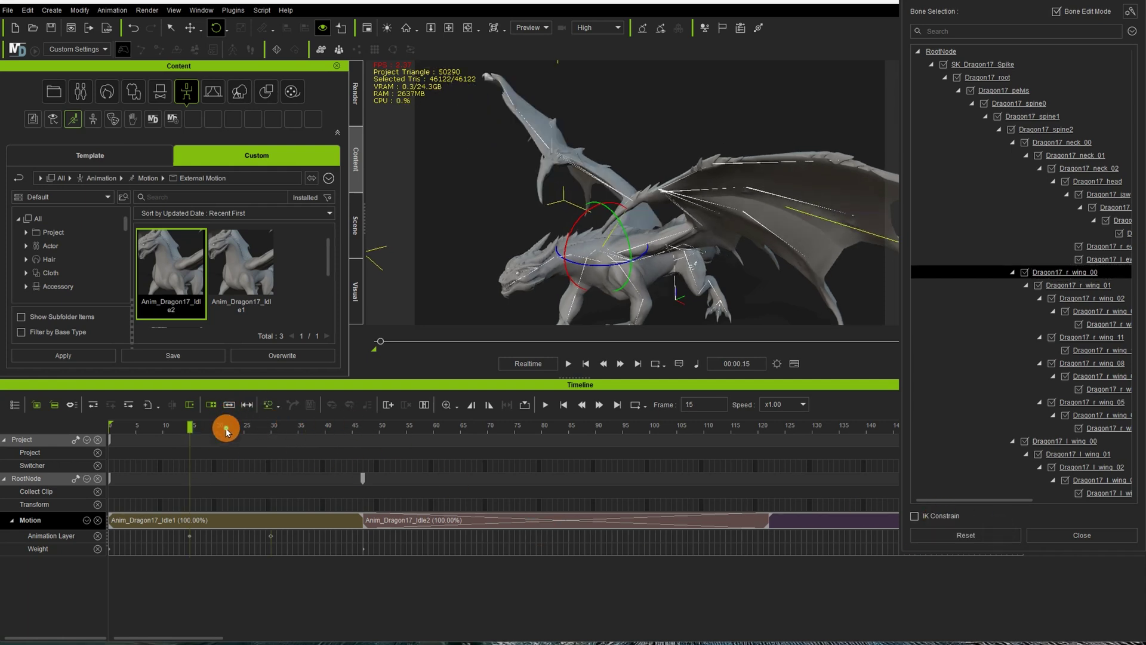
drag(226, 431, 314, 445)
click(951, 537)
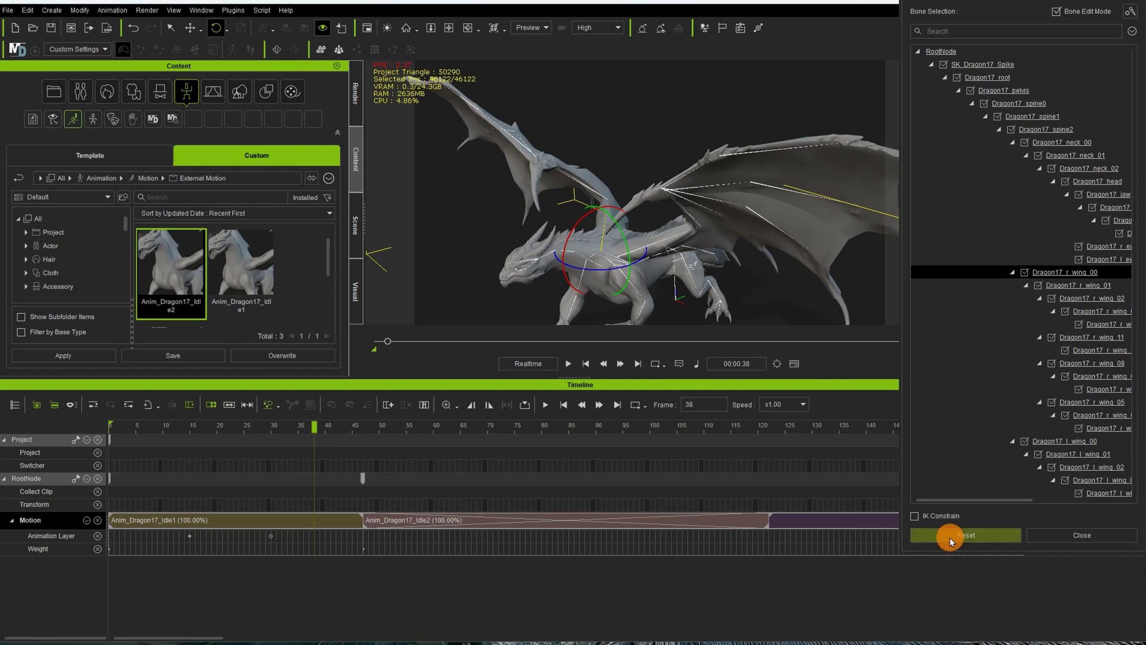
Preview the wing lift up to frame 85 by scrubbing through the frames.
drag(146, 439, 573, 507)
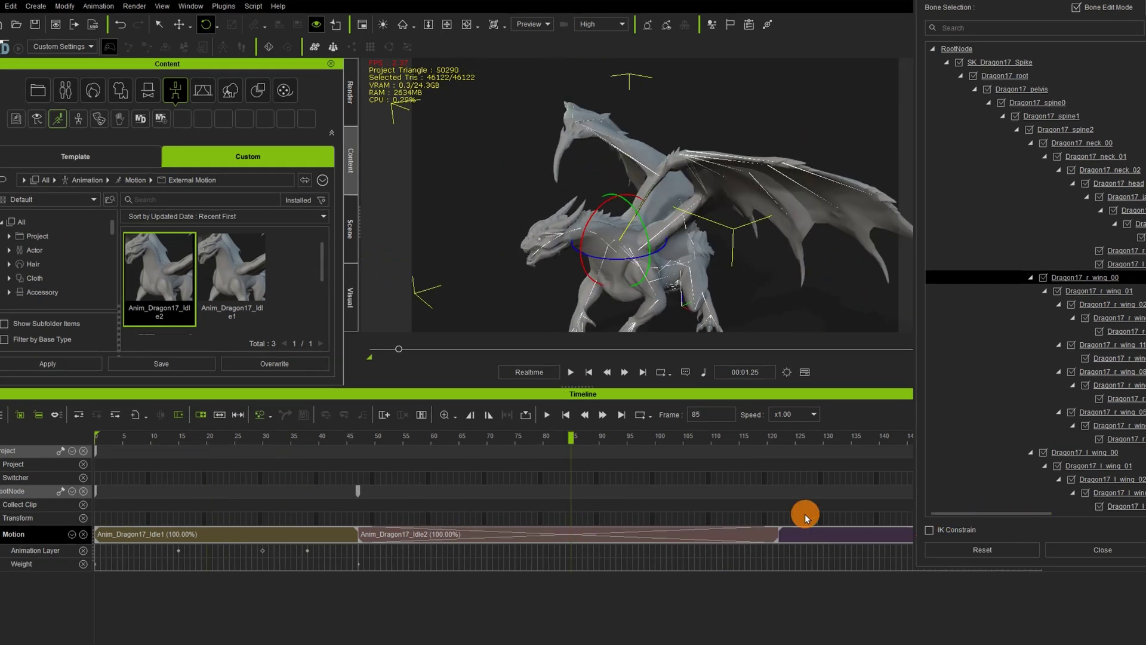
drag(570, 441, 599, 504)
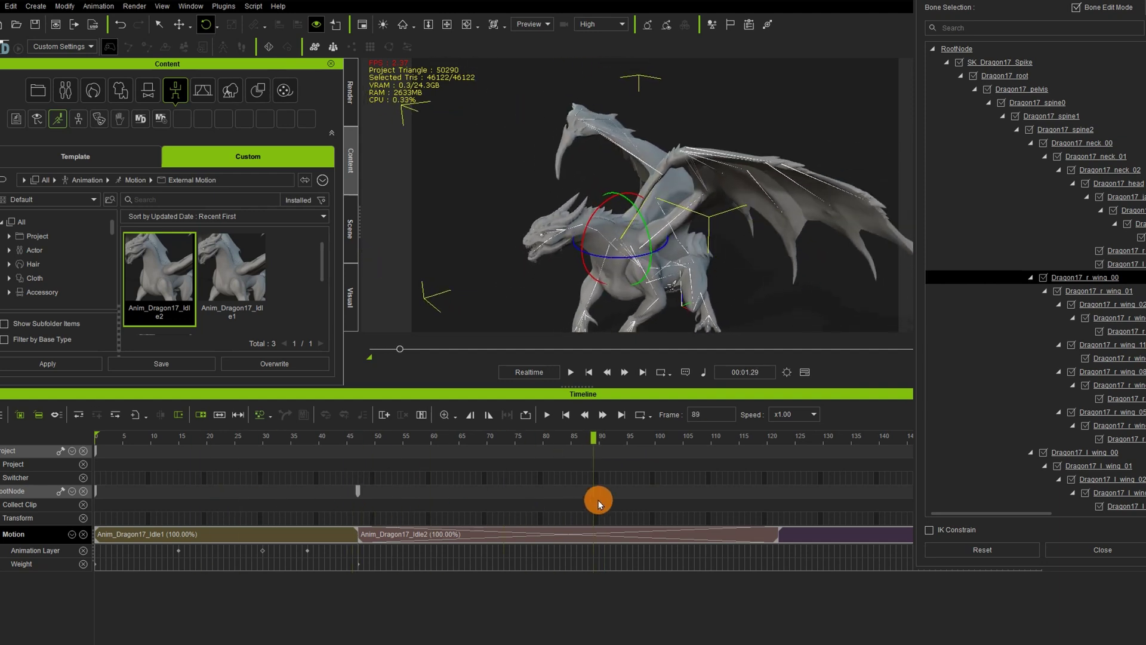
click(1037, 136)
Close the Edit Motion Layer dialog and zoom the viewport in on the dragon.
click(1077, 7)
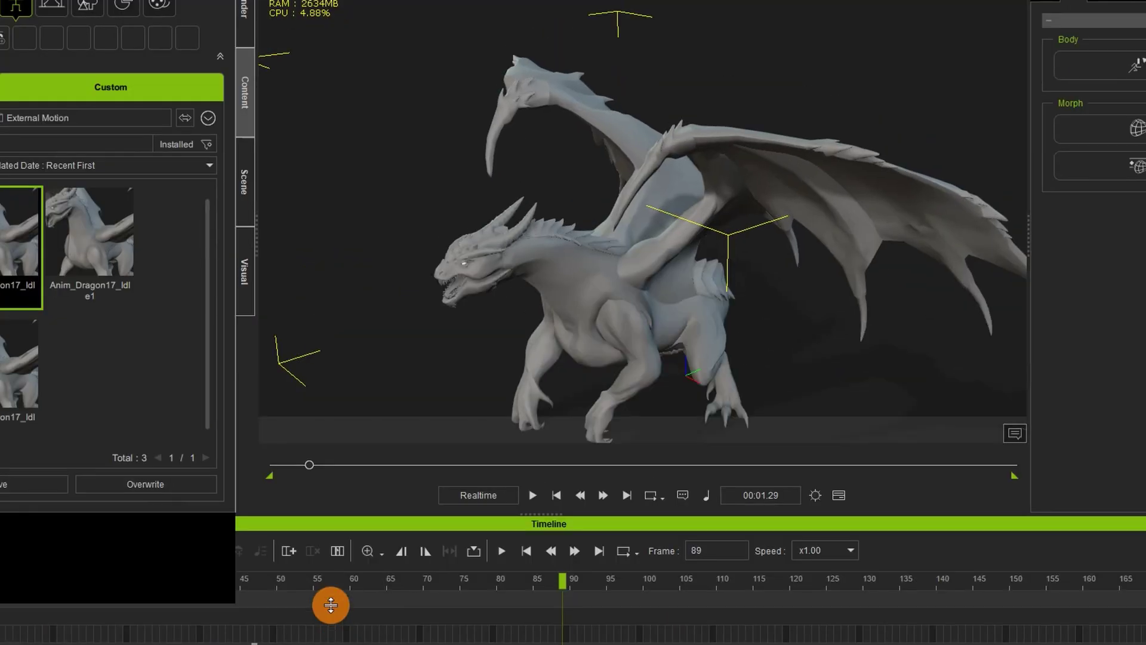
scroll(824, 389, up, 5)
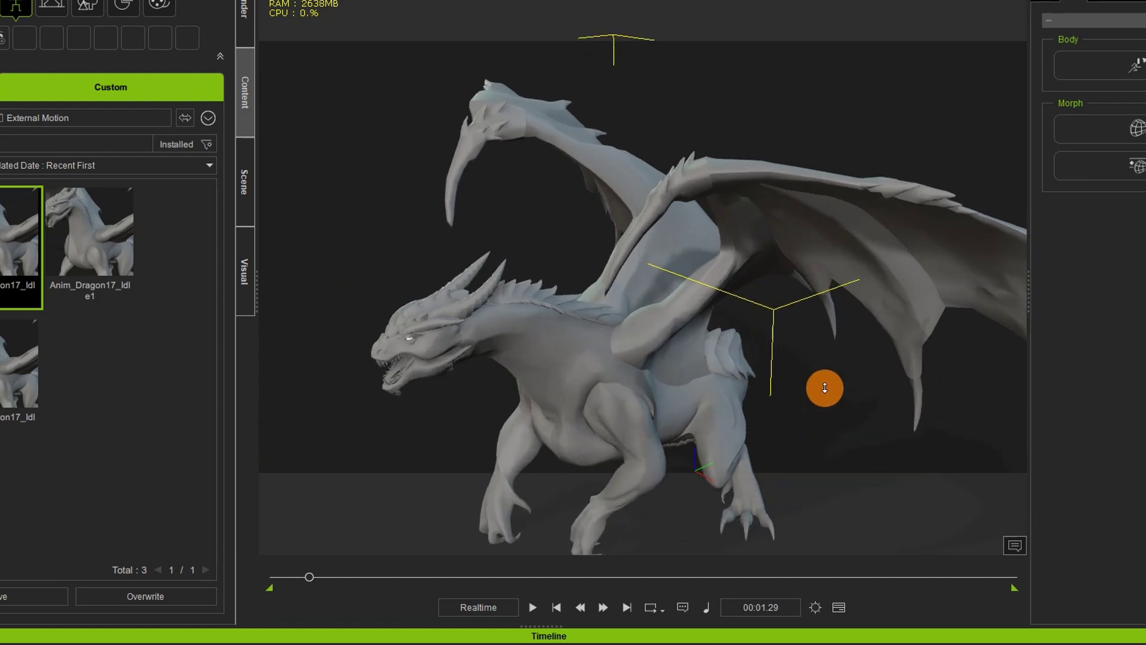